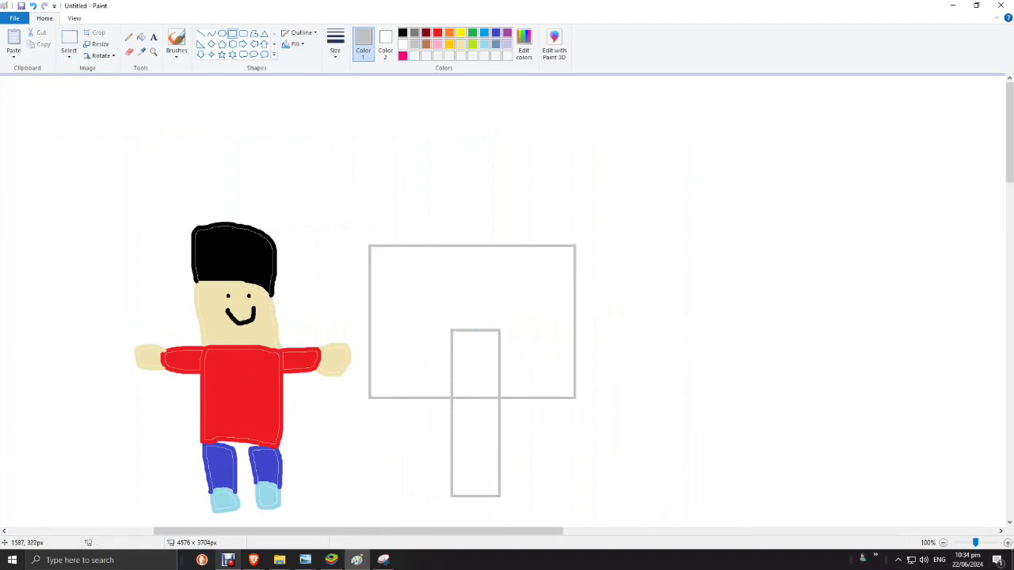
- Draw two grey rectangle outlines above the sink shape: a narrow upright and, across its upper end, one about 148 × 83 px
drag(486, 246, 449, 165)
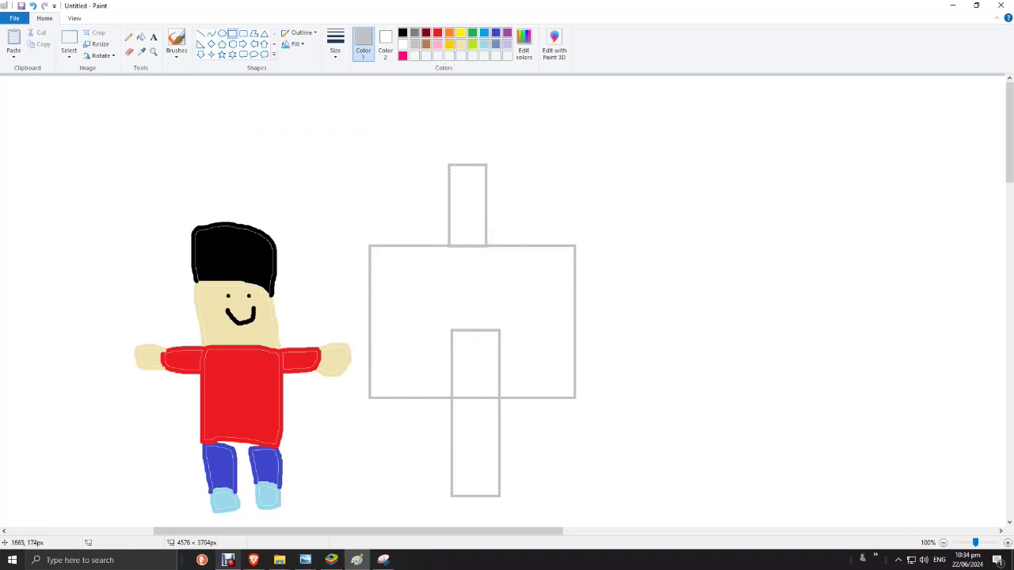
mouse_move(528, 168)
mouse_down()
mouse_move(496, 165)
mouse_move(449, 126)
mouse_up()
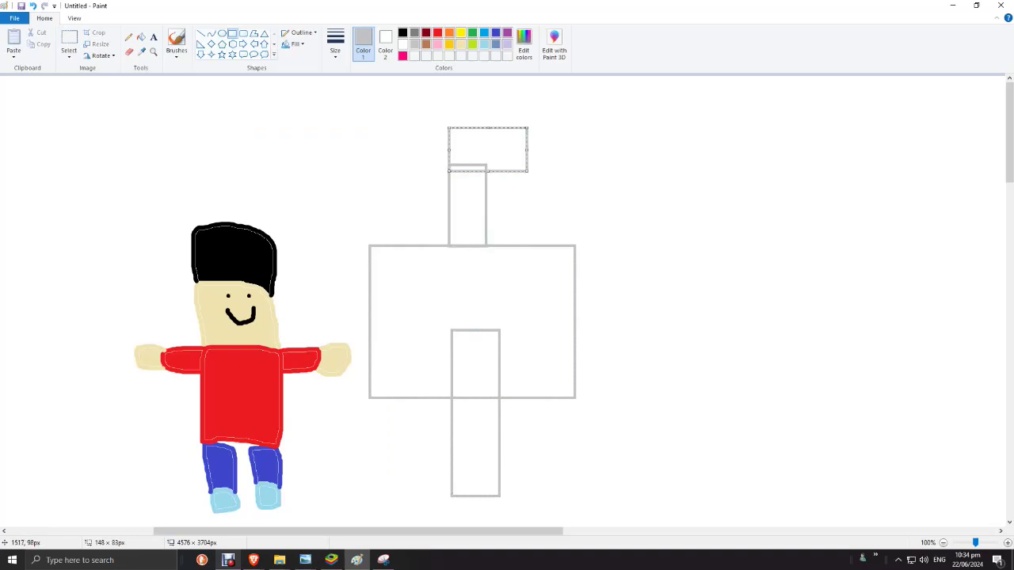
click(482, 100)
- Draw a small red rectangle and a blue one about 84 × 72 px on the sink's top edge, either side of the upright
click(438, 32)
drag(542, 244, 500, 207)
click(392, 156)
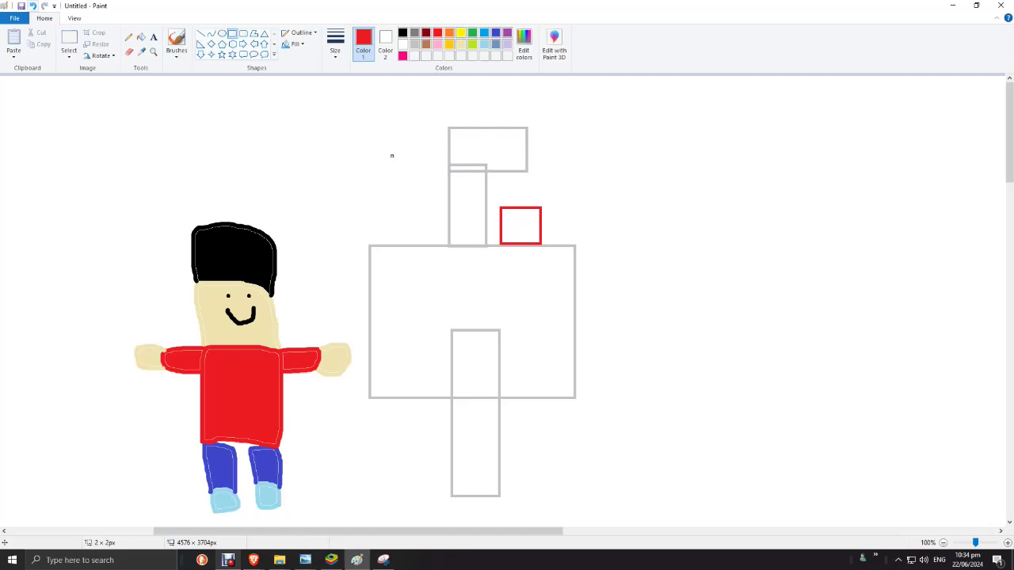
key(ctrl+z)
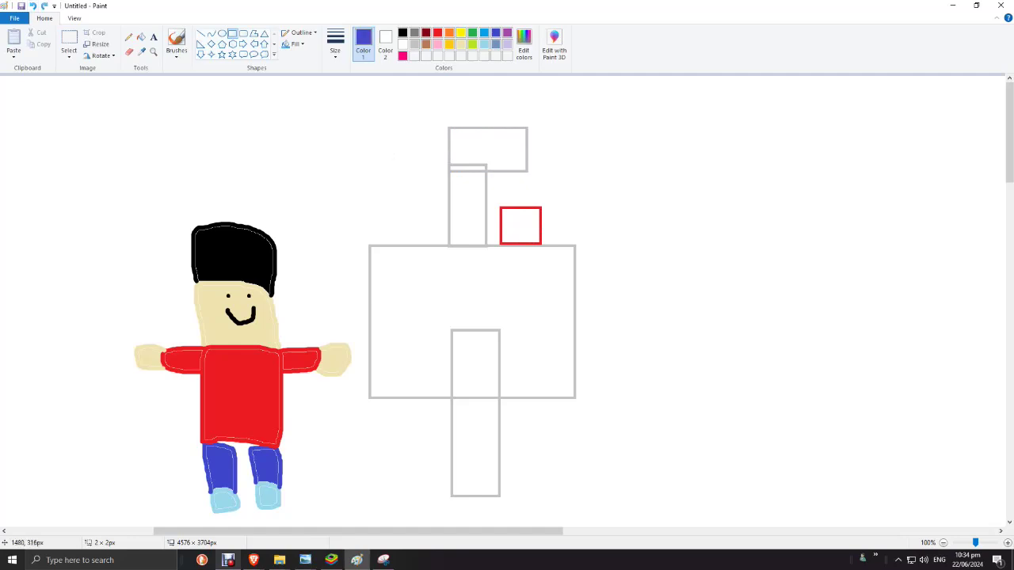
drag(429, 244, 383, 206)
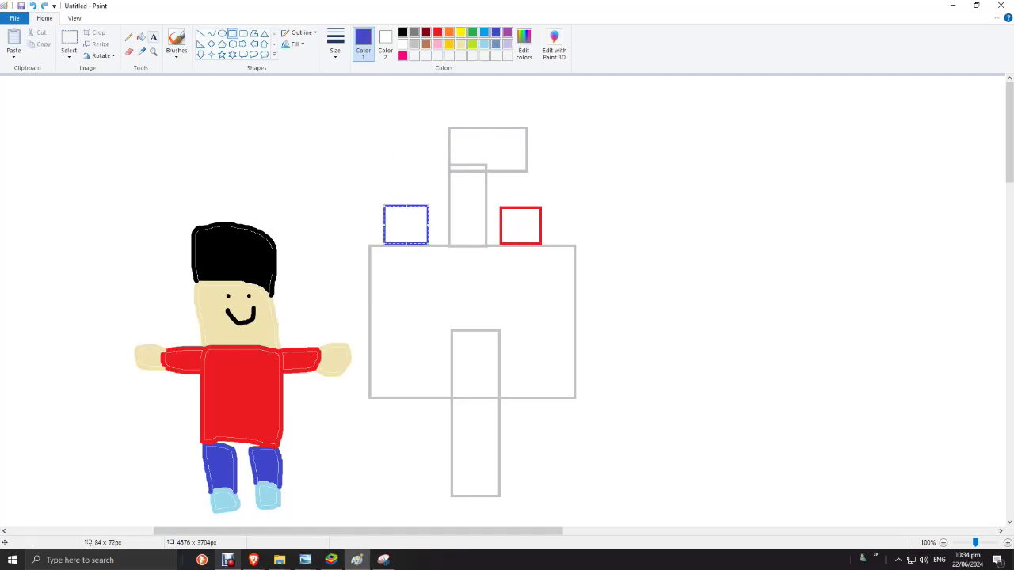
- Fill the two small tap rectangles on the sink, one blue and the other red
click(140, 36)
click(405, 225)
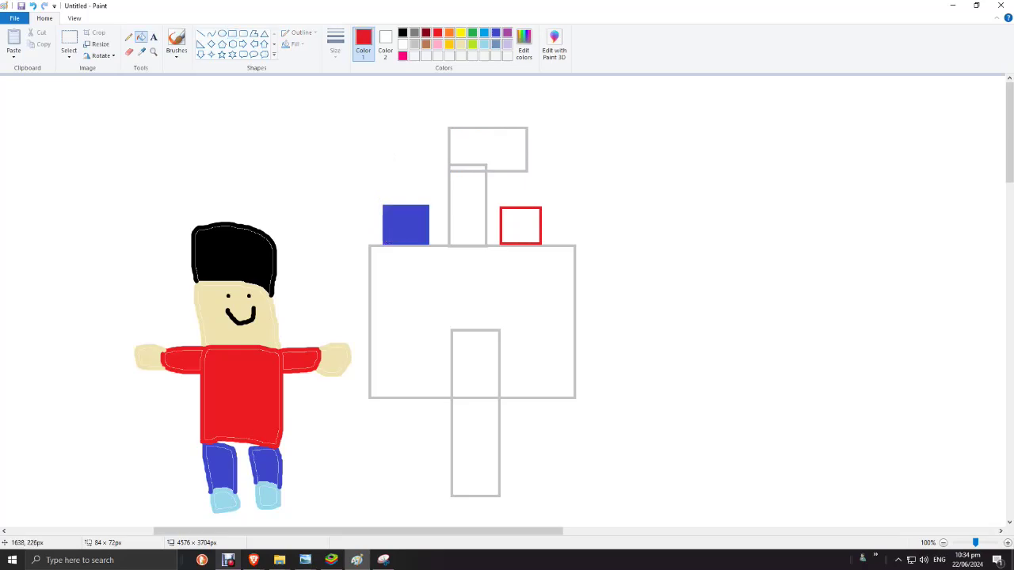
click(521, 226)
- Fill the sink's spout, upright, basin and pedestal outlines with light grey
click(414, 44)
click(488, 149)
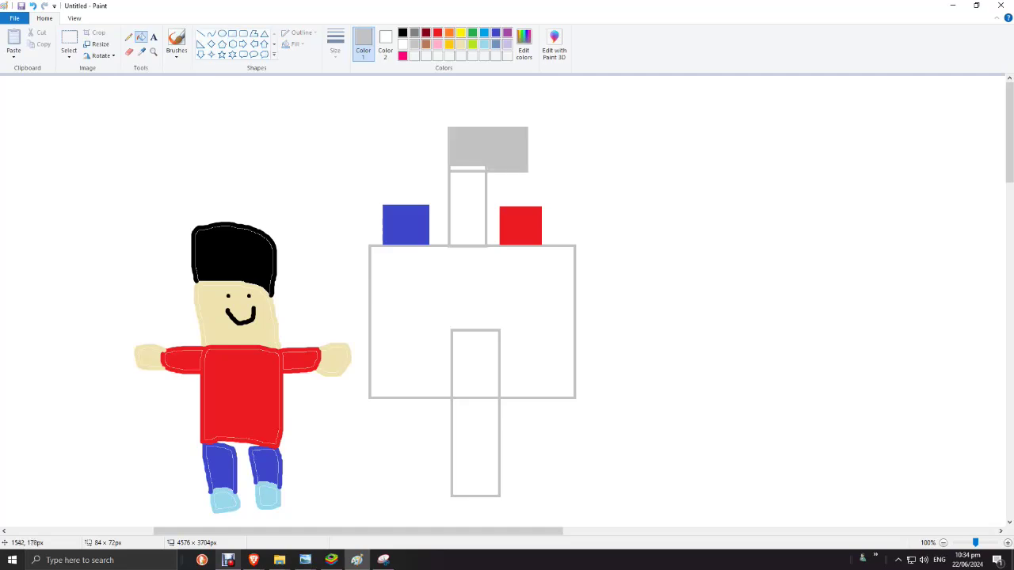
click(467, 208)
click(412, 317)
click(476, 364)
click(476, 448)
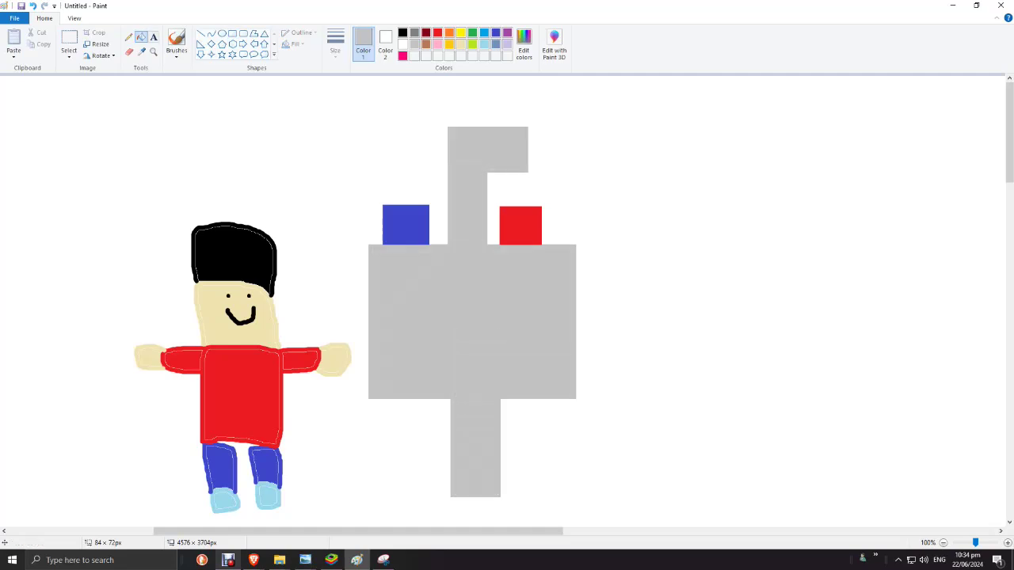
click(176, 42)
click(437, 33)
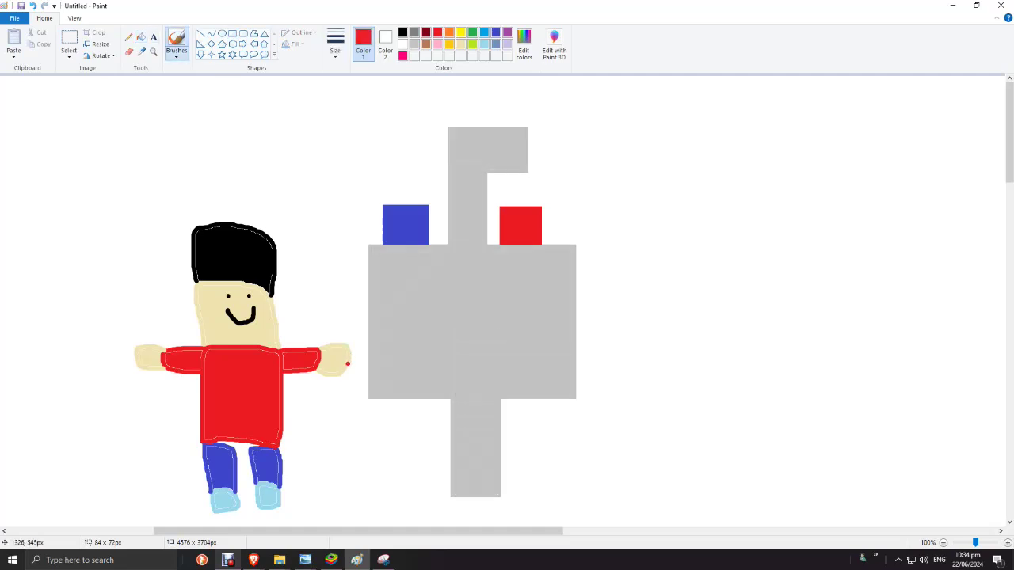
mouse_move(348, 362)
mouse_down()
mouse_move(332, 306)
mouse_move(256, 306)
mouse_up()
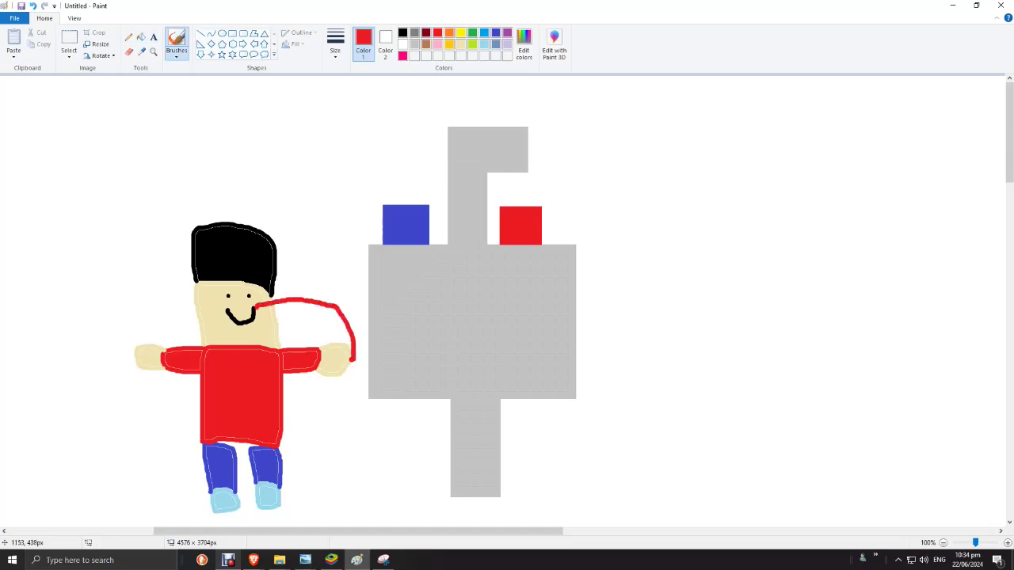
click(403, 44)
mouse_move(254, 309)
mouse_down()
mouse_move(247, 321)
mouse_move(227, 314)
mouse_up()
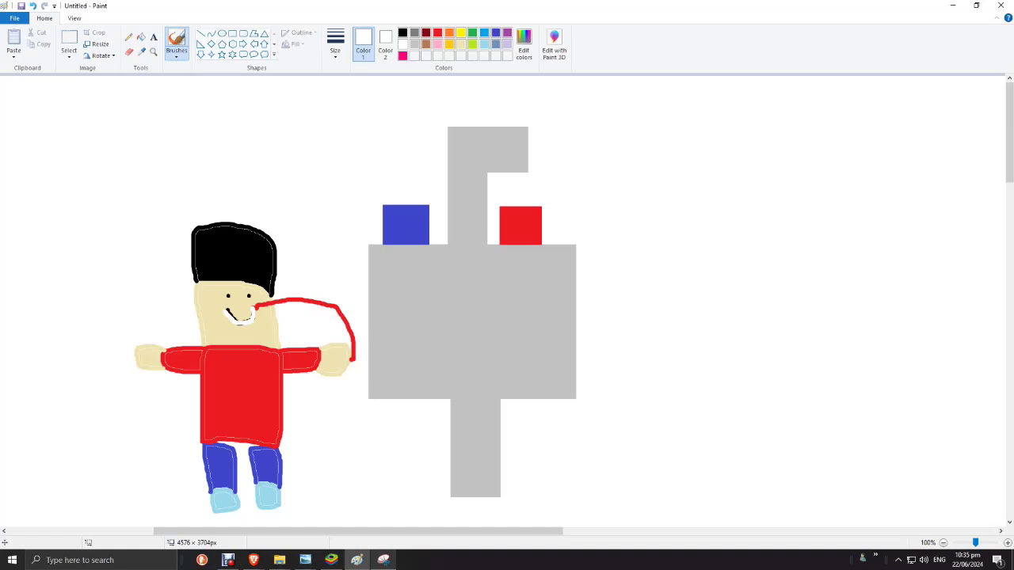
key(ctrl+z)
key(ctrl+z)
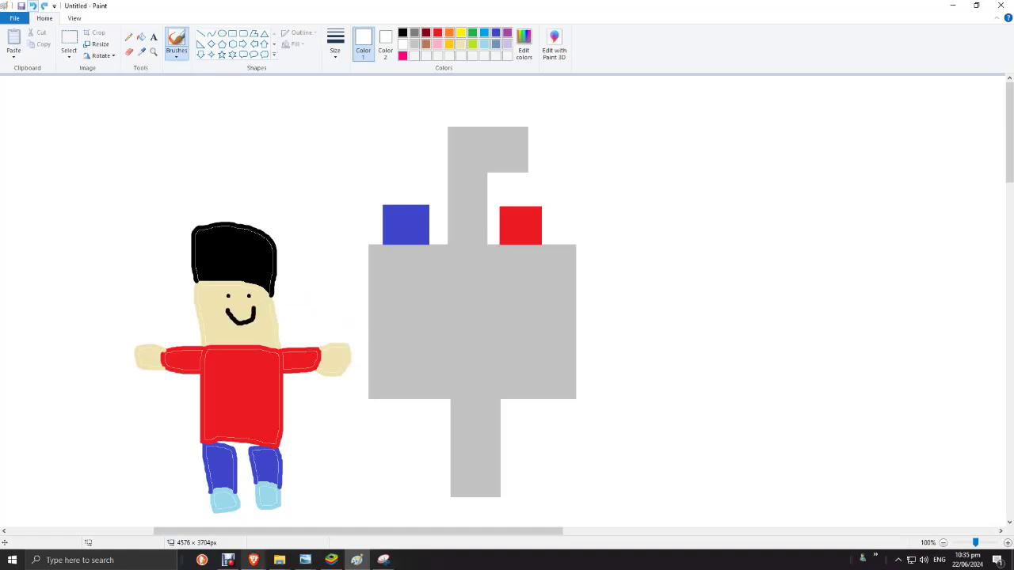
- Select the whole standing figure and move it to the other side of the sink, onto the empty canvas
click(69, 41)
mouse_move(359, 517)
mouse_down()
mouse_move(141, 233)
mouse_move(83, 182)
mouse_up()
drag(233, 250, 770, 255)
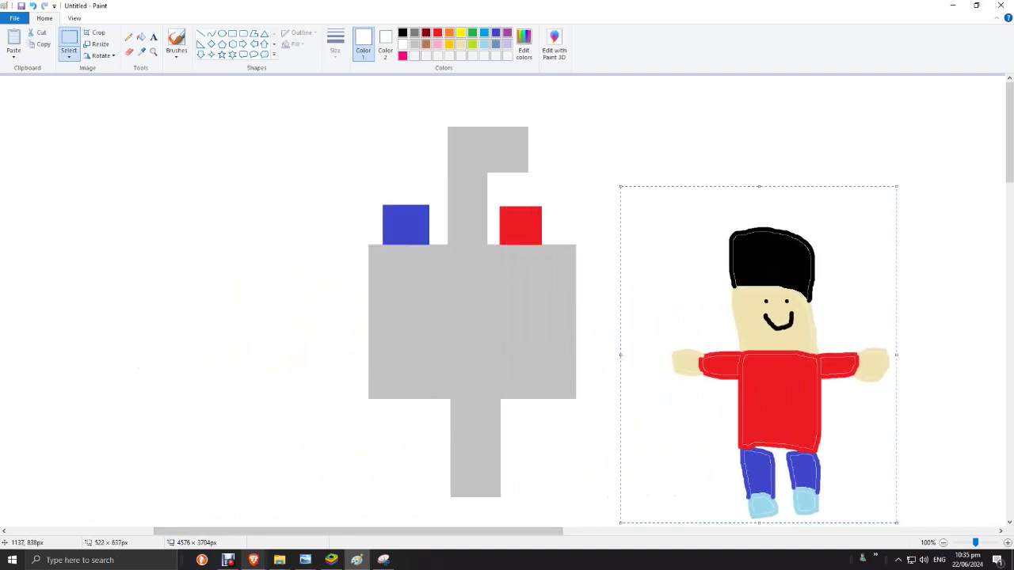
scroll(770, 255, right, 3)
drag(429, 531, 553, 532)
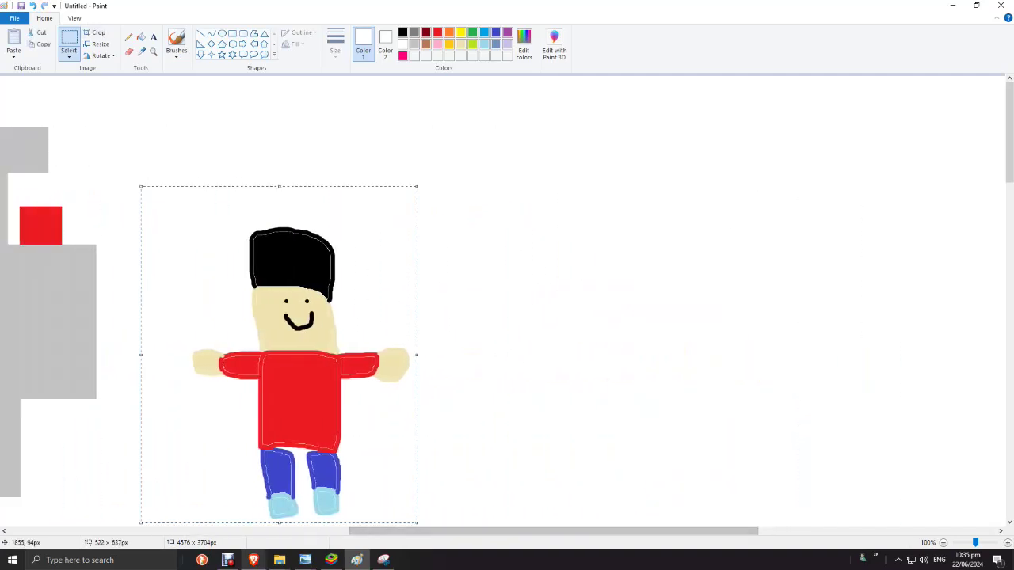
click(164, 133)
- Draw a light grey rectangle about 658 × 390 px beside the figure and fill it with the same grey
click(233, 33)
click(415, 45)
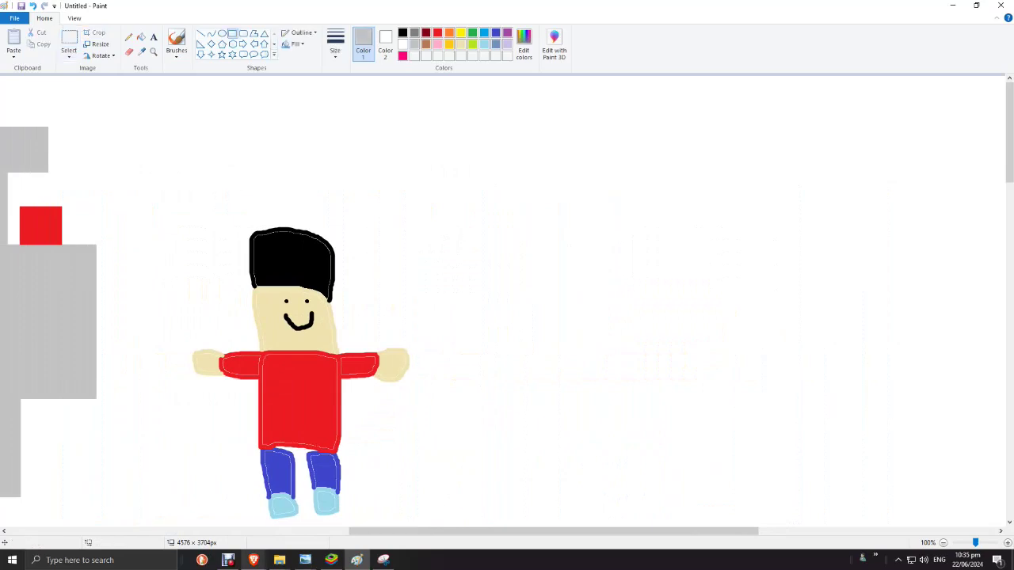
drag(691, 511, 423, 247)
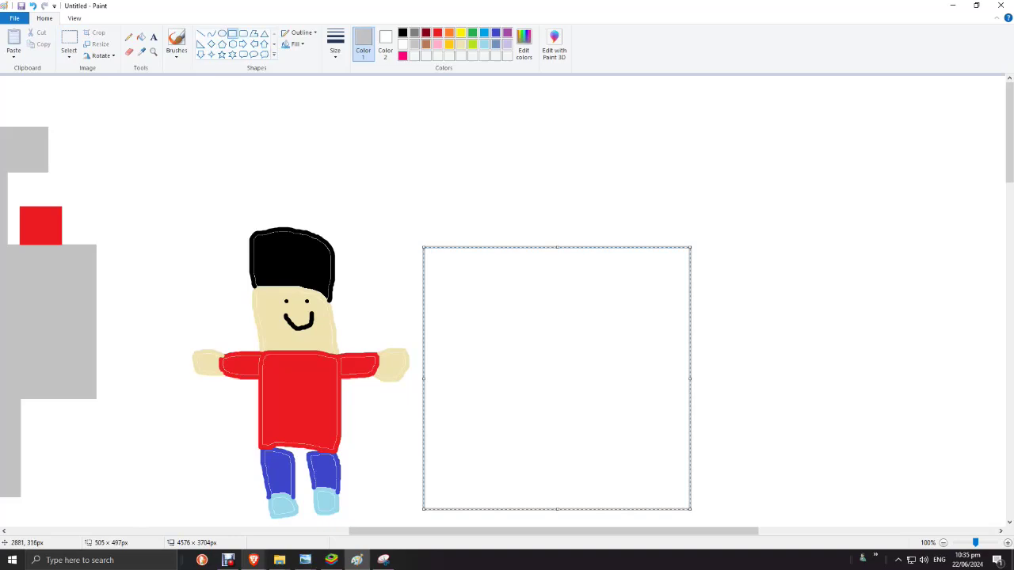
mouse_move(690, 246)
mouse_down()
mouse_move(778, 300)
mouse_move(772, 305)
mouse_up()
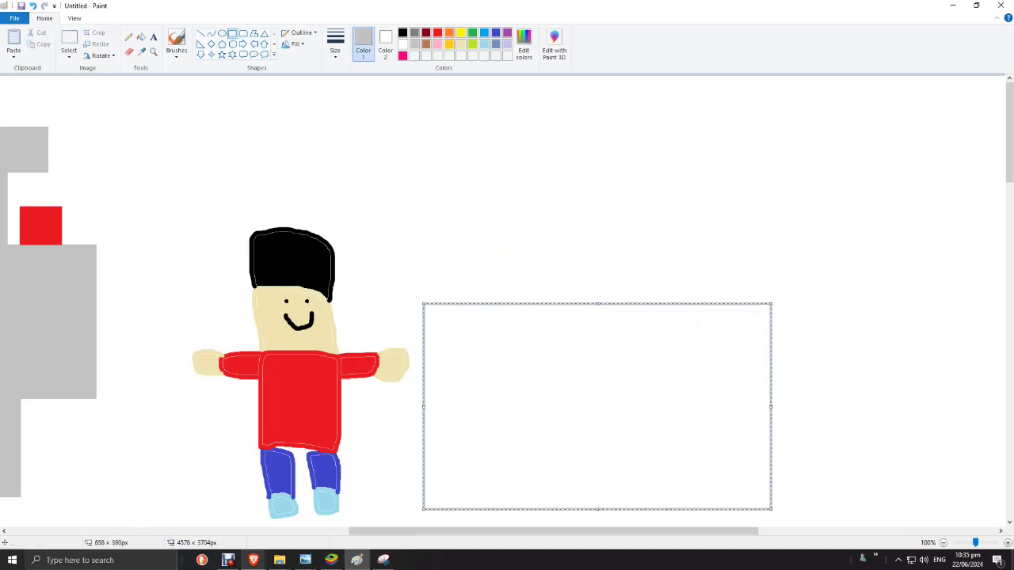
click(141, 38)
click(634, 389)
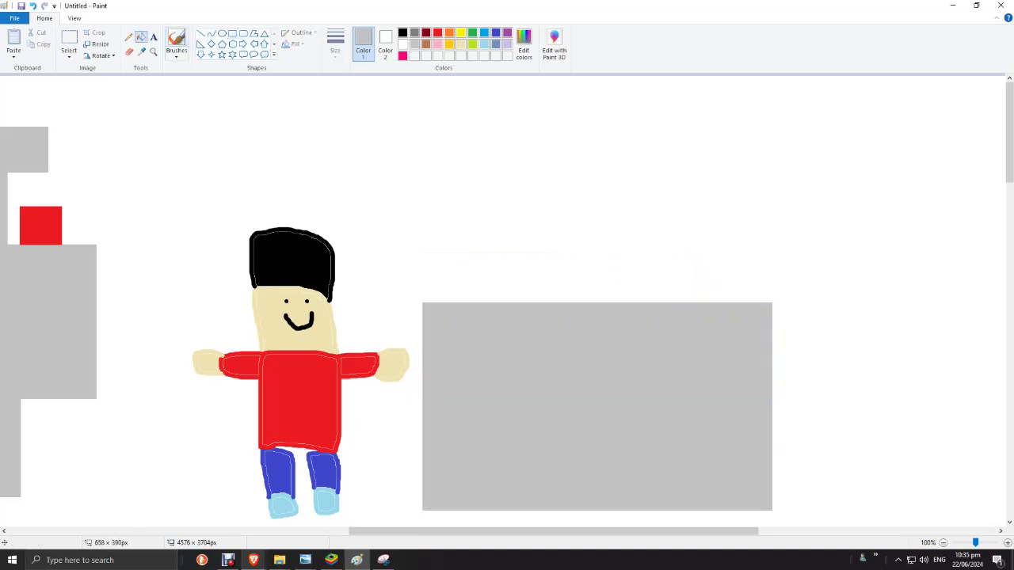
- Paint a grey line rising from the large rectangle's top edge and cap it with a grey-filled ellipse about 151 × 138 px
click(177, 38)
mouse_move(702, 301)
mouse_down()
mouse_move(687, 159)
mouse_move(637, 92)
mouse_up()
click(222, 33)
drag(683, 139, 686, 136)
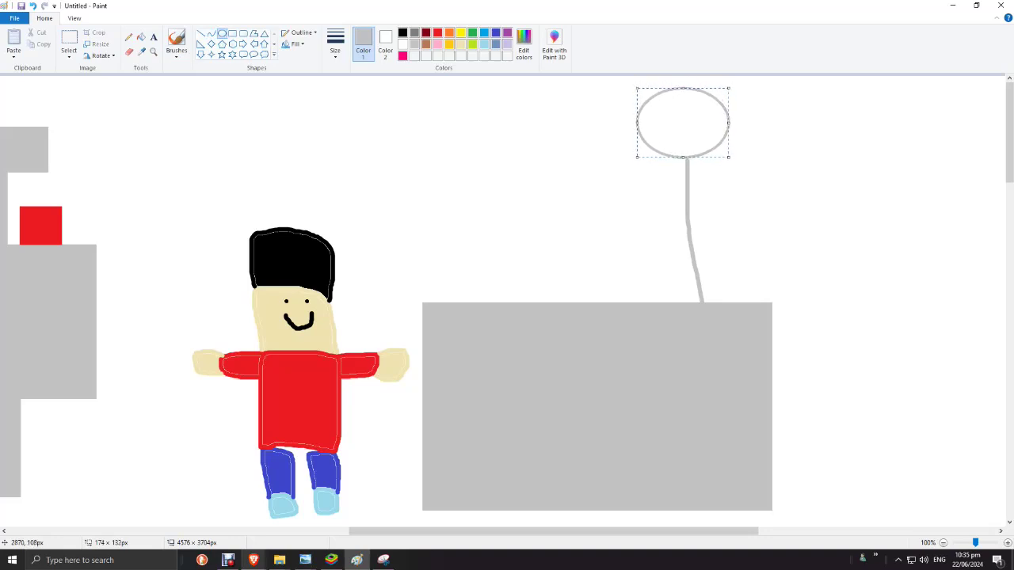
drag(637, 88, 649, 90)
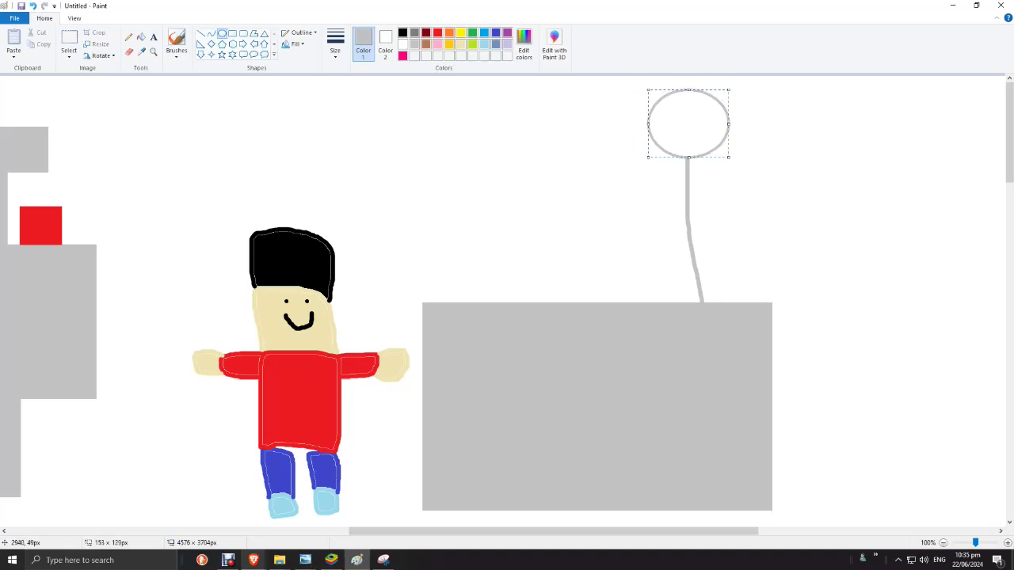
drag(729, 90, 728, 85)
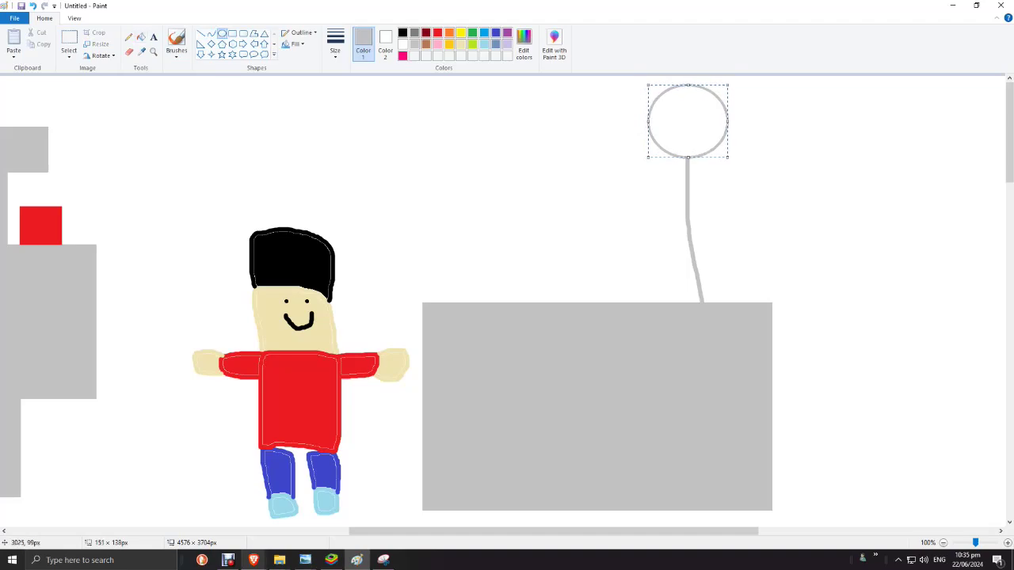
click(141, 38)
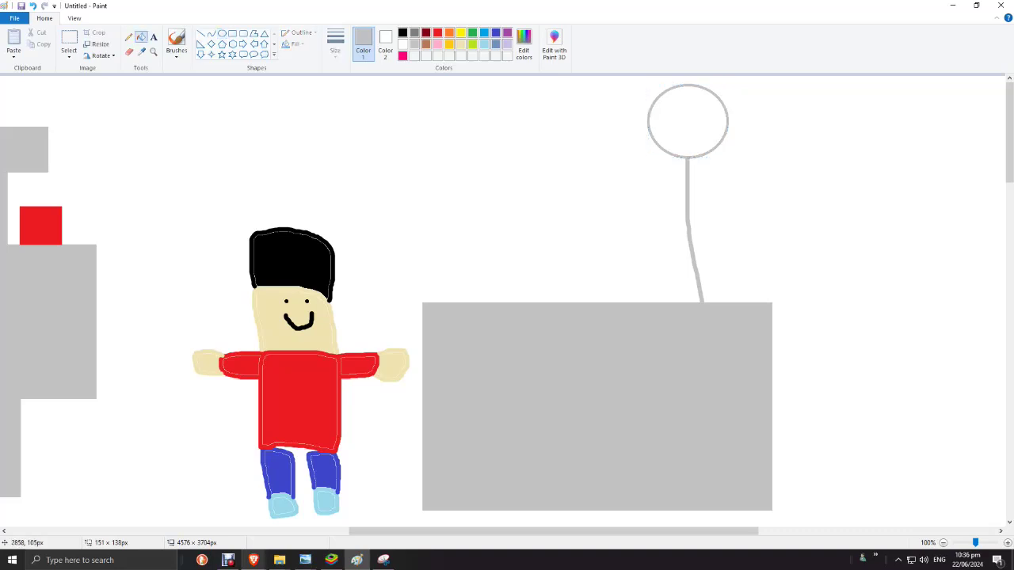
click(688, 120)
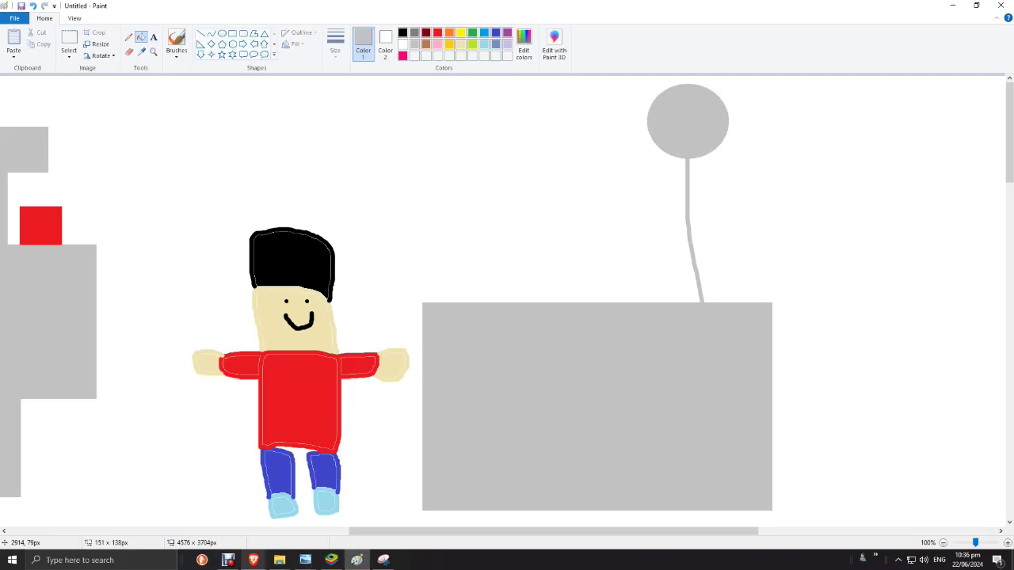
- Select the standing figure beside the large grey rectangle and delete it
click(69, 38)
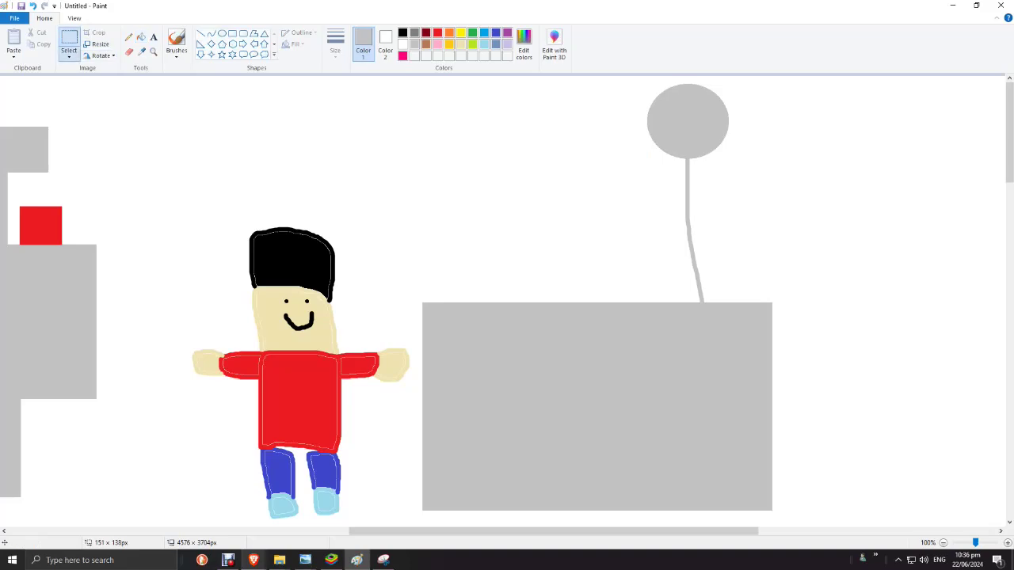
mouse_move(418, 520)
mouse_down()
mouse_move(51, 168)
mouse_move(165, 146)
mouse_up()
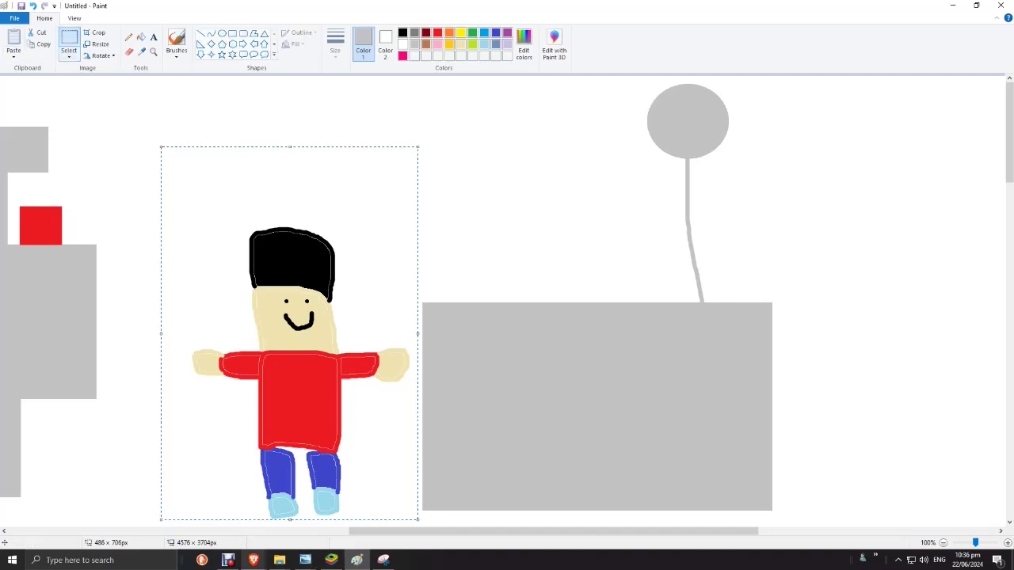
click(69, 53)
click(86, 140)
- Paint the outline of a new figure's torso, both arms and head in light yellow above the large grey rectangle
click(176, 43)
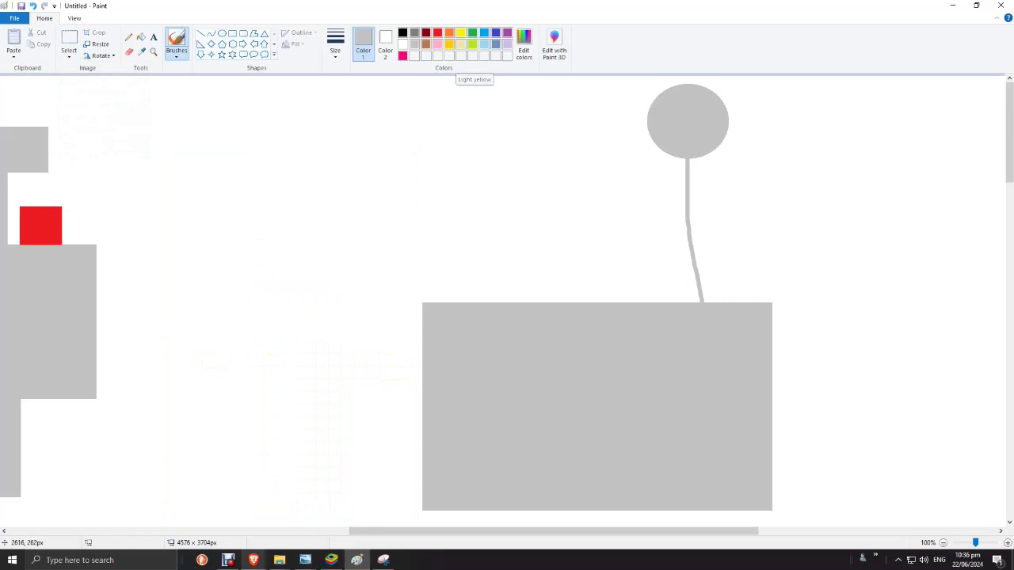
click(461, 45)
mouse_move(581, 275)
mouse_down()
mouse_move(534, 235)
mouse_move(552, 194)
mouse_move(592, 214)
mouse_move(584, 272)
mouse_up()
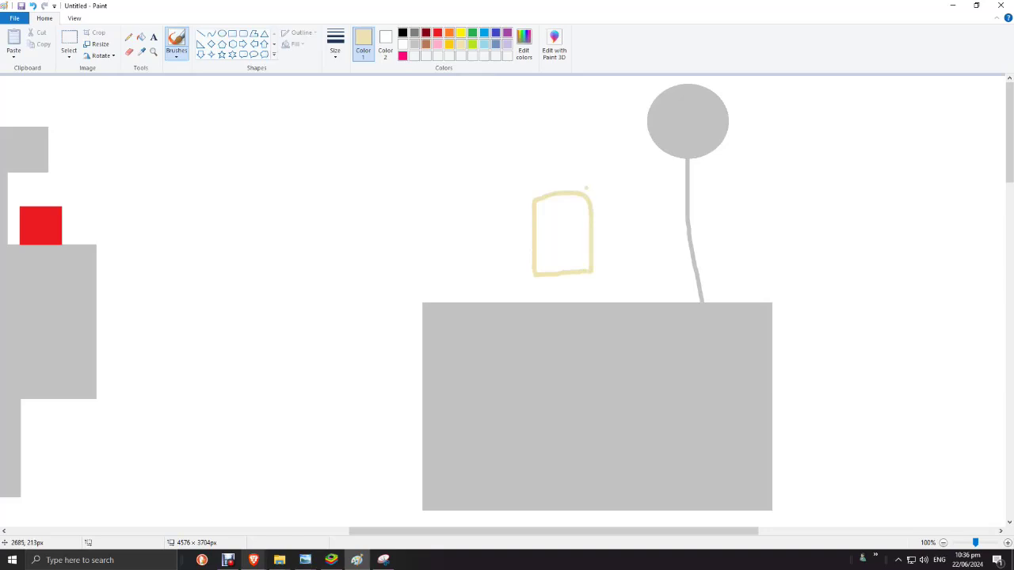
mouse_move(586, 190)
mouse_down()
mouse_move(630, 211)
mouse_move(595, 226)
mouse_up()
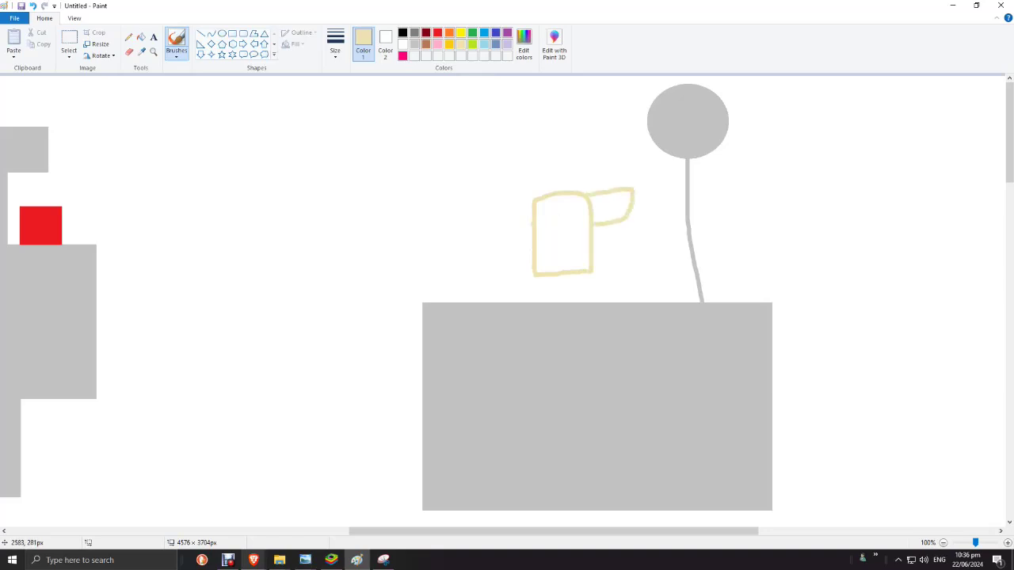
mouse_move(529, 225)
mouse_down()
mouse_move(511, 198)
mouse_move(535, 196)
mouse_move(526, 155)
mouse_move(550, 145)
mouse_move(573, 158)
mouse_move(587, 193)
mouse_up()
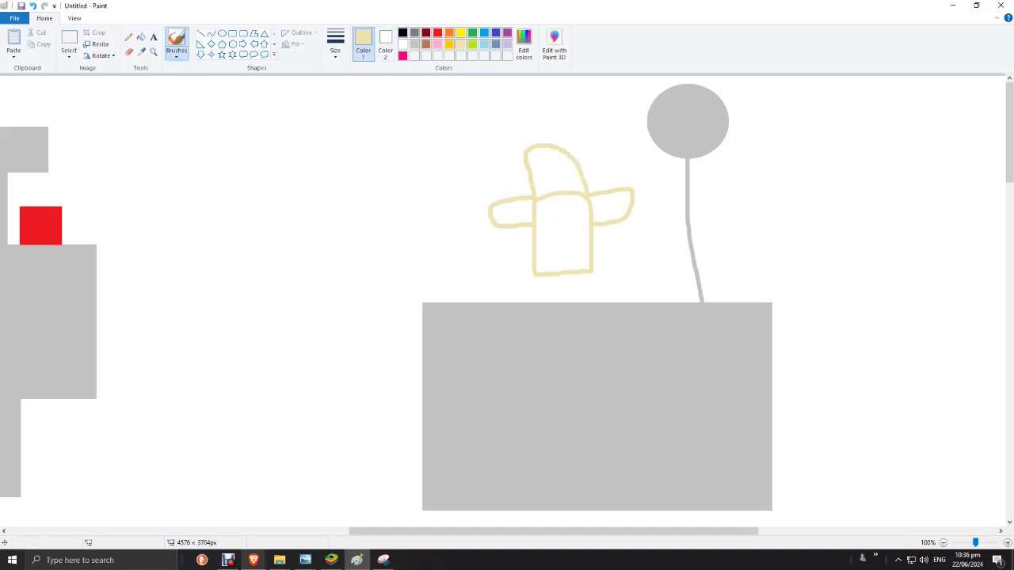
- Paint a black hair outline on top of the new figure's head and fill it black
click(402, 33)
mouse_move(523, 148)
mouse_down()
mouse_move(510, 104)
mouse_move(542, 100)
mouse_move(573, 121)
mouse_move(575, 156)
mouse_up()
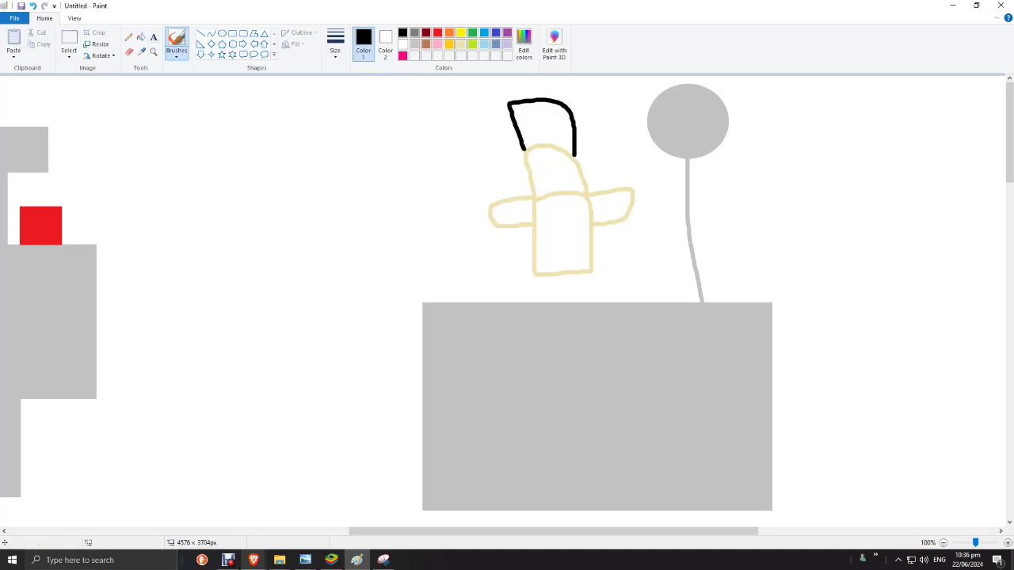
click(141, 38)
click(561, 131)
- Fill the new figure's head, torso and both arms with light yellow
click(461, 44)
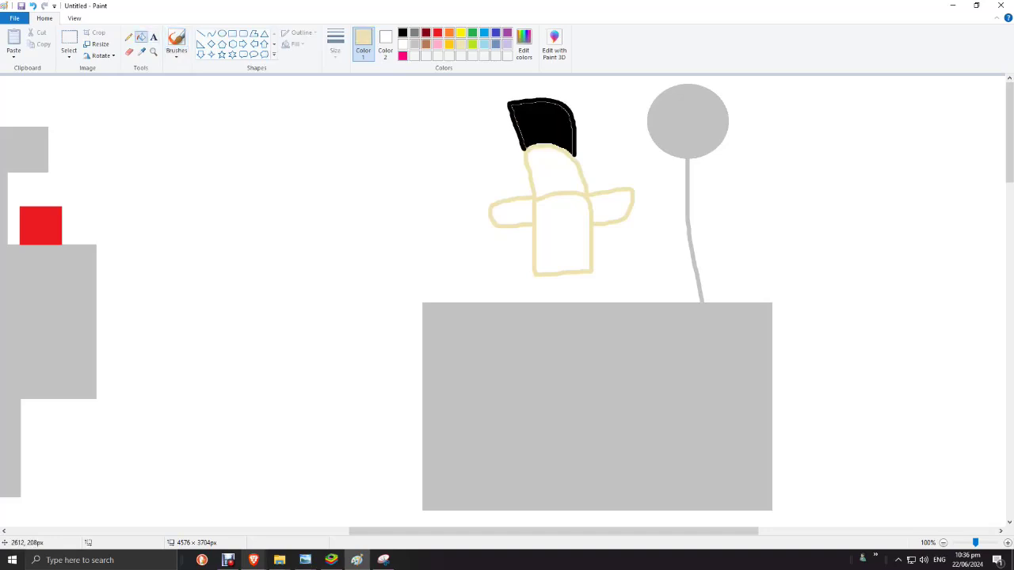
click(556, 176)
click(561, 226)
click(515, 212)
click(608, 208)
- Paint two black dot eyes and a smile on the new figure's face, undoing the first attempt and redrawing it
click(177, 38)
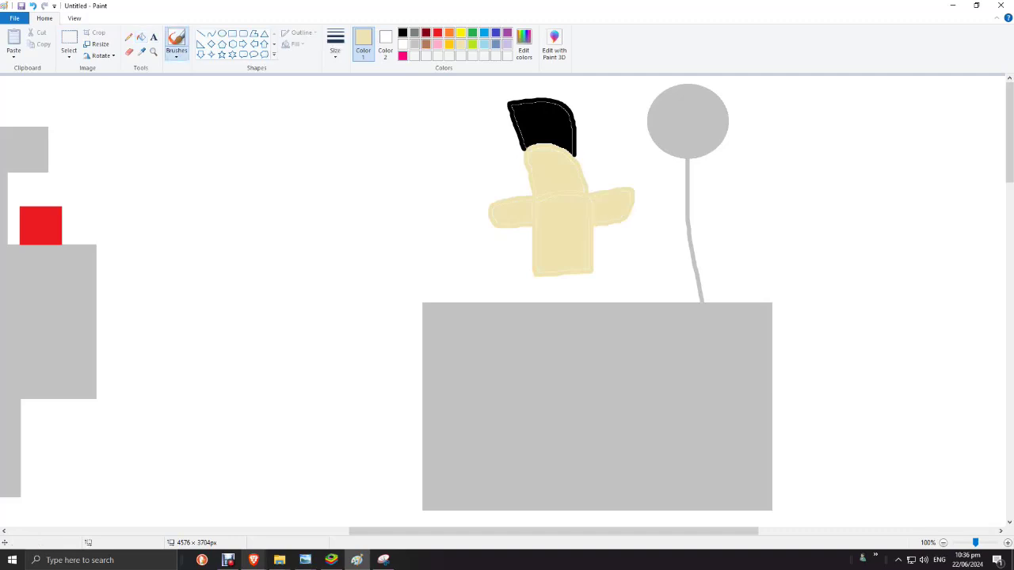
click(403, 32)
mouse_move(542, 165)
mouse_down()
mouse_move(556, 176)
mouse_move(563, 159)
mouse_up()
click(32, 5)
mouse_move(541, 166)
mouse_down()
mouse_move(545, 179)
mouse_move(568, 164)
mouse_up()
- Paint a pink spot on each side of the figure's upper torso and add a white mark inside each
click(437, 43)
mouse_move(544, 210)
mouse_down()
mouse_move(588, 200)
mouse_move(578, 201)
mouse_up()
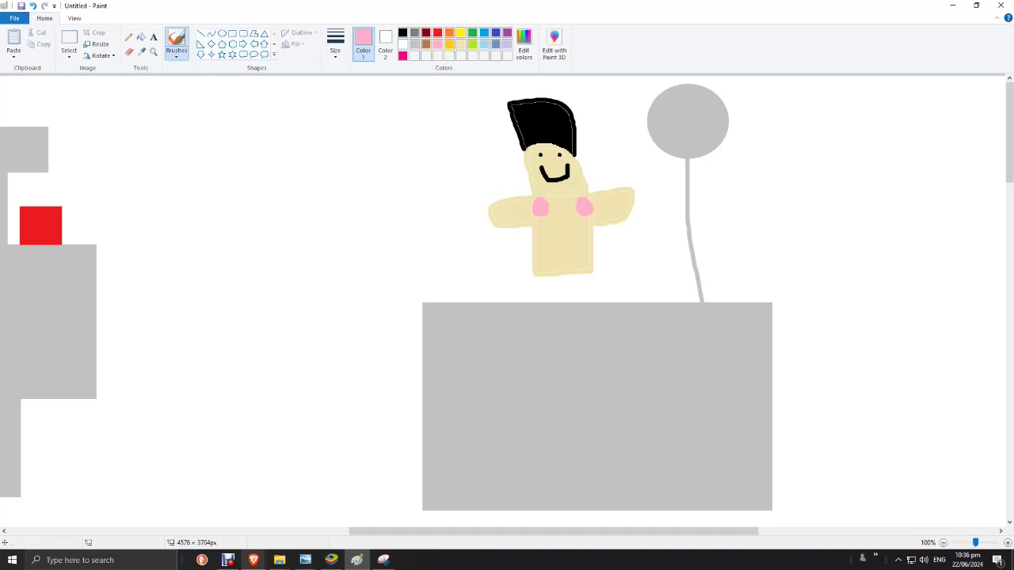
click(403, 45)
drag(582, 208, 539, 201)
- Paint a black X on the figure's lower torso, undo it and repaint it smaller
click(403, 32)
mouse_move(575, 261)
mouse_down()
mouse_move(547, 235)
mouse_move(548, 254)
mouse_up()
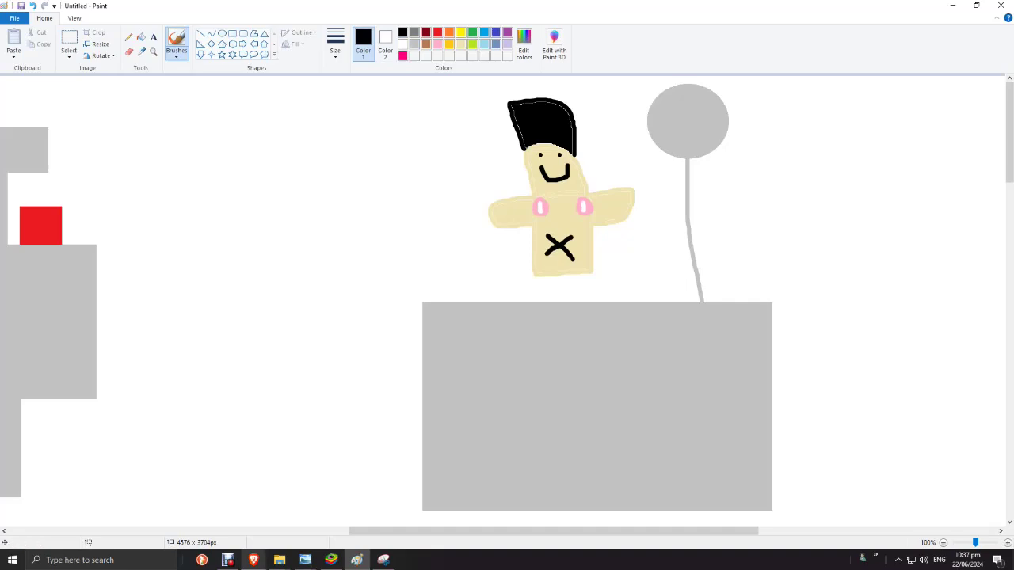
double_click(32, 6)
mouse_move(574, 257)
mouse_down()
mouse_move(552, 242)
mouse_move(563, 249)
mouse_move(553, 258)
mouse_up()
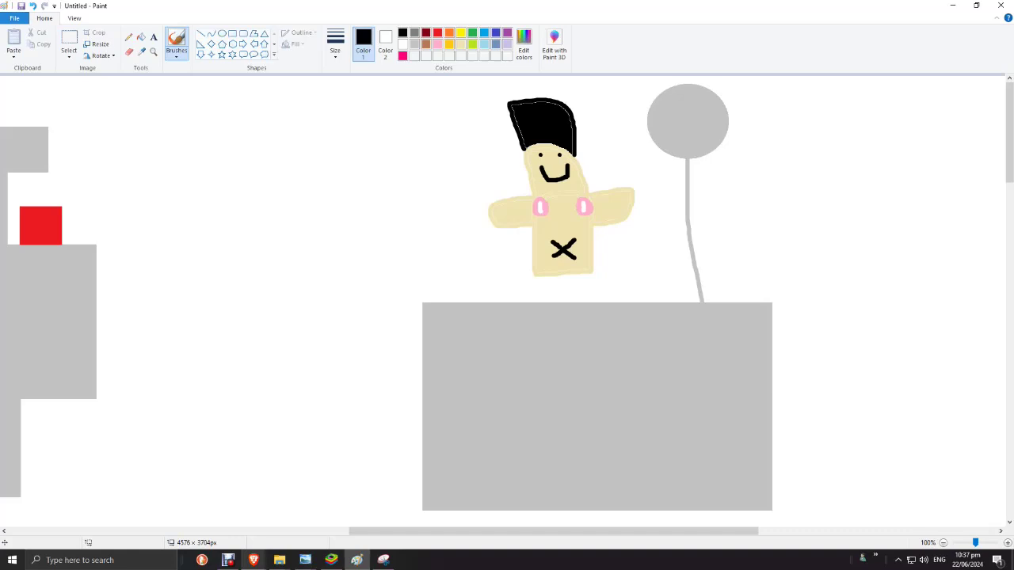
- Select the smiling figure above the grey tub with a rectangular selection and delete it
click(69, 40)
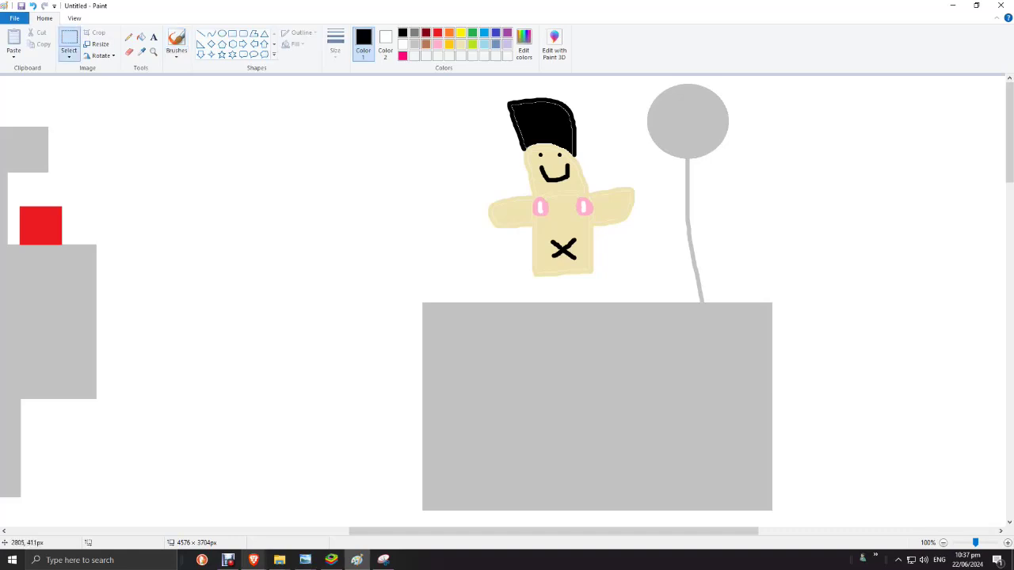
mouse_move(646, 290)
mouse_down()
mouse_move(577, 288)
mouse_move(426, 90)
mouse_up()
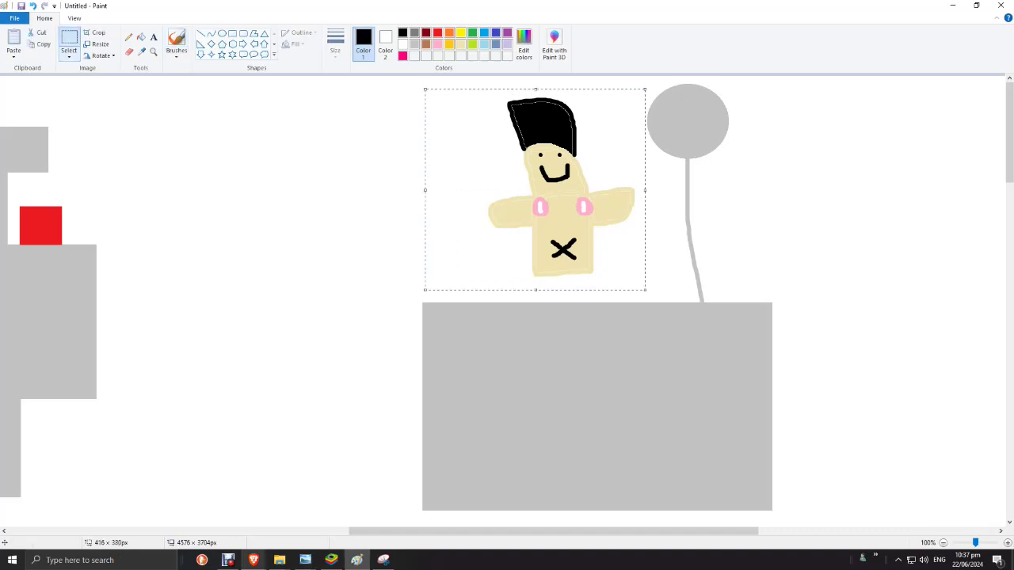
click(69, 56)
click(89, 141)
- Paint outlines of two light yellow legs beside the tub and a light turquoise garment above them
mouse_move(389, 531)
mouse_down()
mouse_move(635, 532)
mouse_move(577, 531)
mouse_up()
click(177, 39)
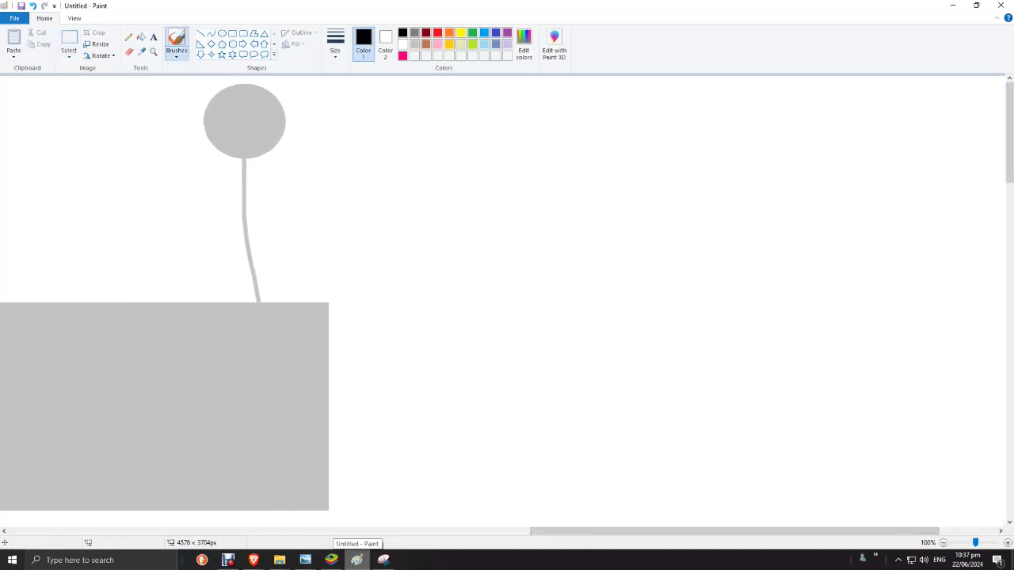
click(461, 45)
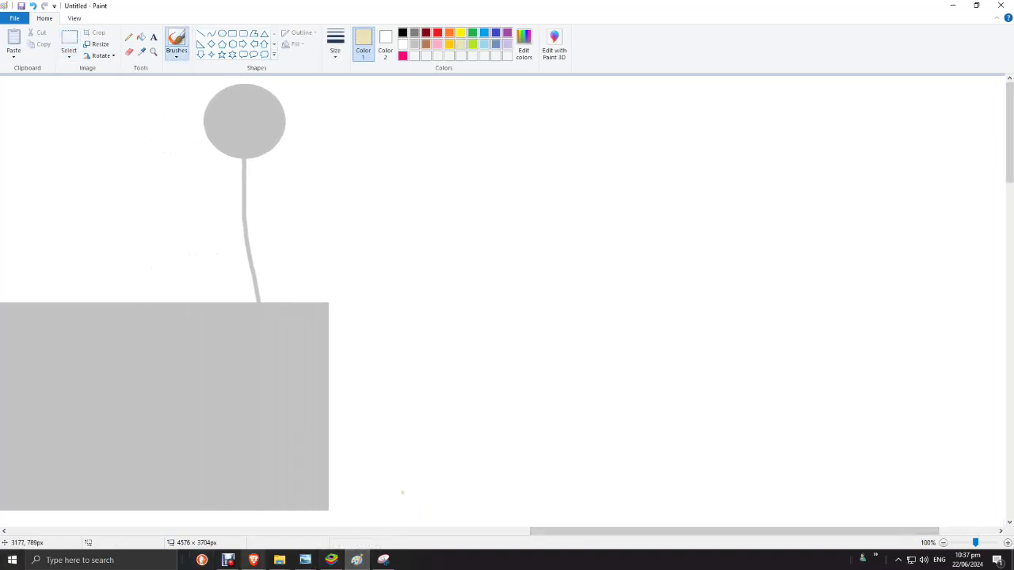
mouse_move(409, 500)
mouse_down()
mouse_move(395, 474)
mouse_move(408, 448)
mouse_move(417, 471)
mouse_move(407, 500)
mouse_move(453, 501)
mouse_move(443, 499)
mouse_move(448, 453)
mouse_move(461, 500)
mouse_up()
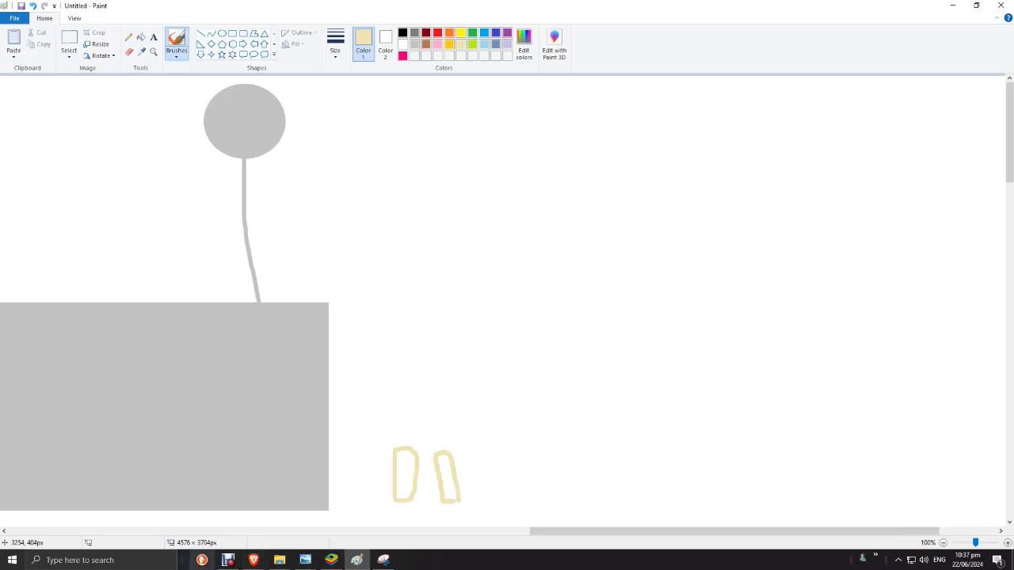
click(484, 45)
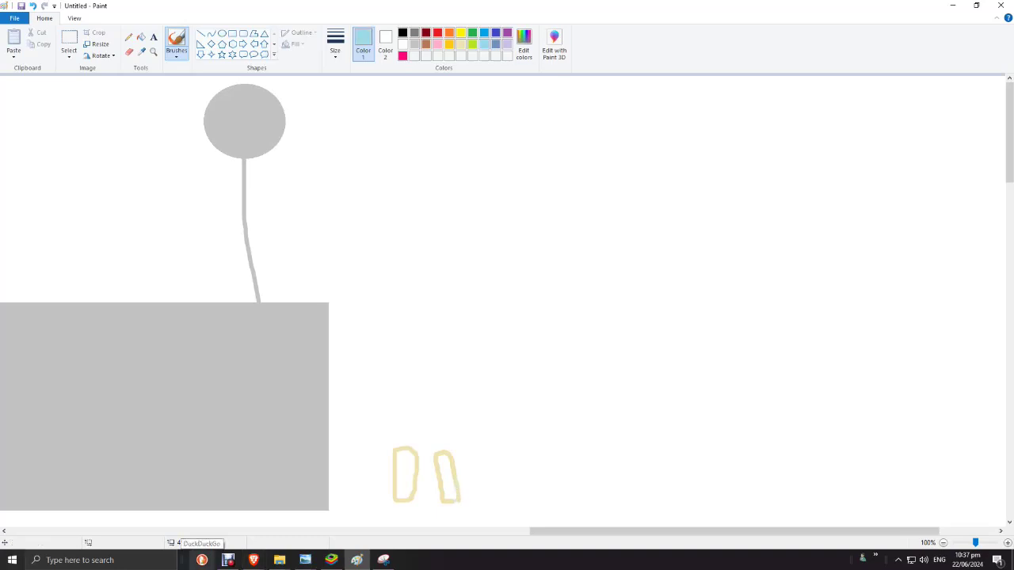
mouse_move(450, 452)
mouse_down()
mouse_move(395, 446)
mouse_move(393, 344)
mouse_move(442, 354)
mouse_move(453, 451)
mouse_up()
- Outline the standing figure's torso, both arms and head in light yellow above the turquoise garment
click(460, 43)
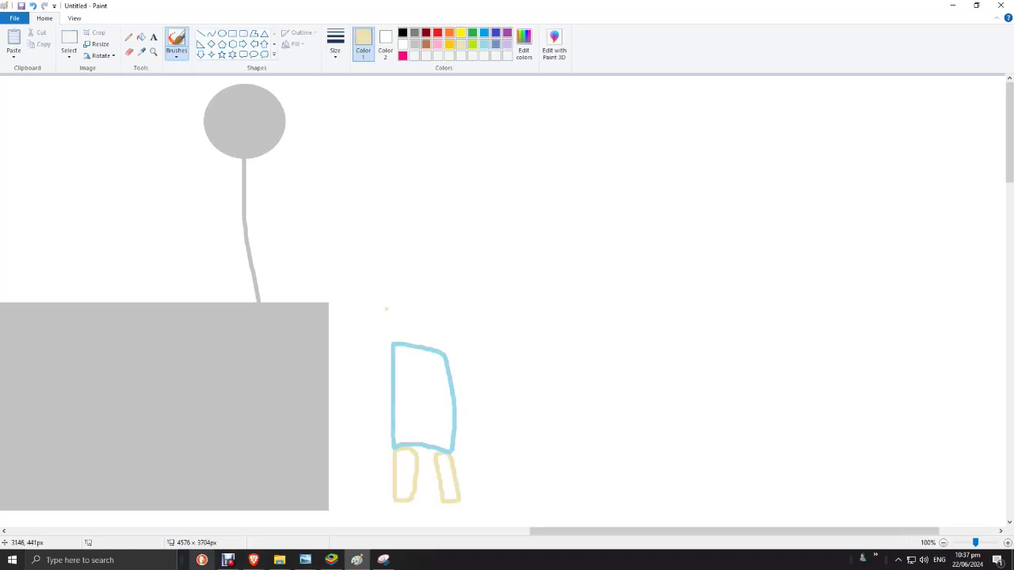
mouse_move(391, 342)
mouse_down()
mouse_move(381, 255)
mouse_move(446, 289)
mouse_move(445, 350)
mouse_up()
mouse_move(448, 262)
mouse_down()
mouse_move(488, 271)
mouse_move(454, 287)
mouse_up()
mouse_move(378, 287)
mouse_down()
mouse_move(345, 279)
mouse_move(363, 262)
mouse_move(380, 265)
mouse_move(376, 196)
mouse_move(413, 189)
mouse_move(436, 206)
mouse_move(442, 255)
mouse_up()
- Outline a tall block of hair on the figure's head in black and fill it black
click(403, 32)
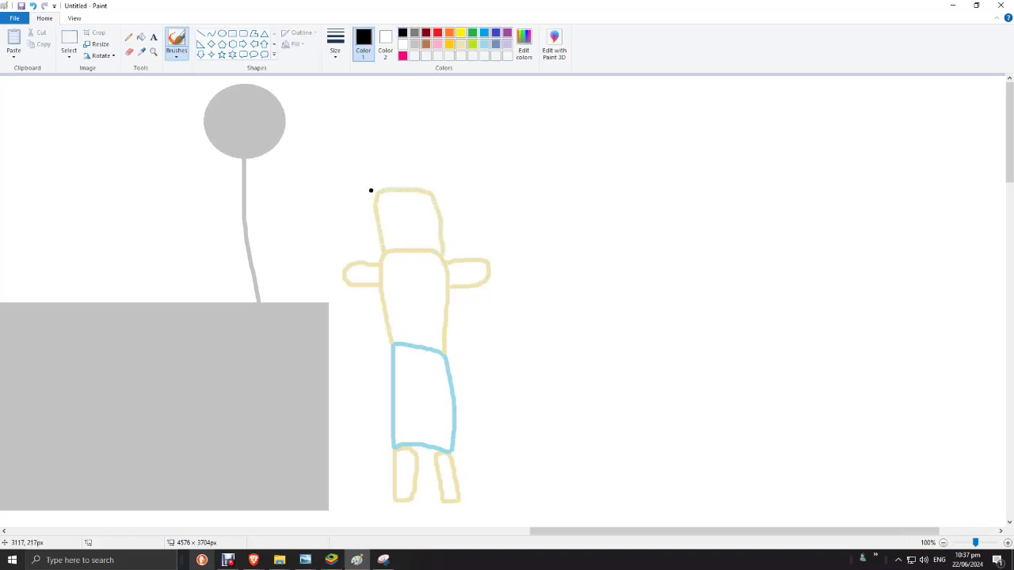
mouse_move(377, 191)
mouse_down()
mouse_move(367, 142)
mouse_move(402, 130)
mouse_move(432, 155)
mouse_move(433, 192)
mouse_up()
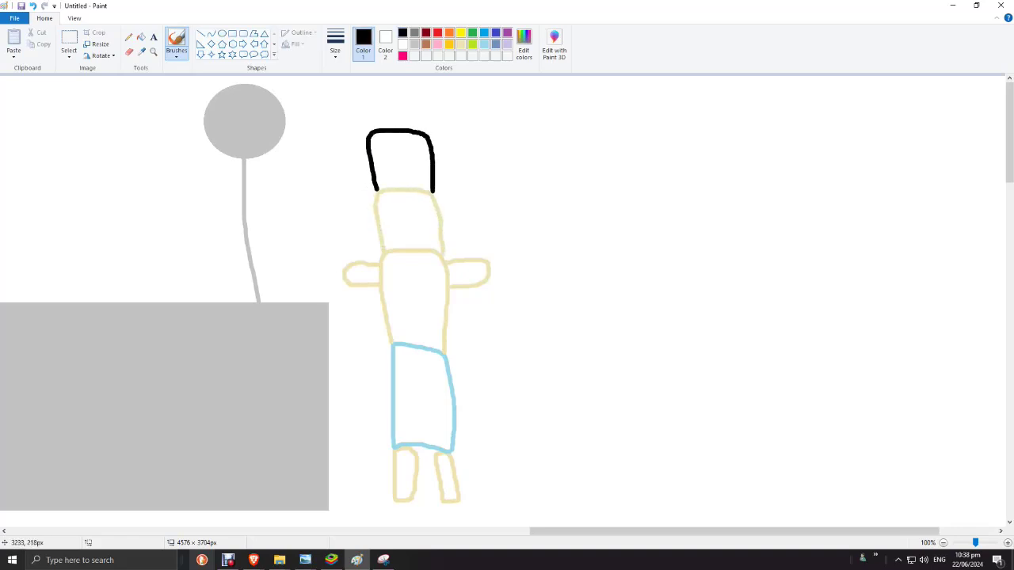
click(141, 38)
click(400, 162)
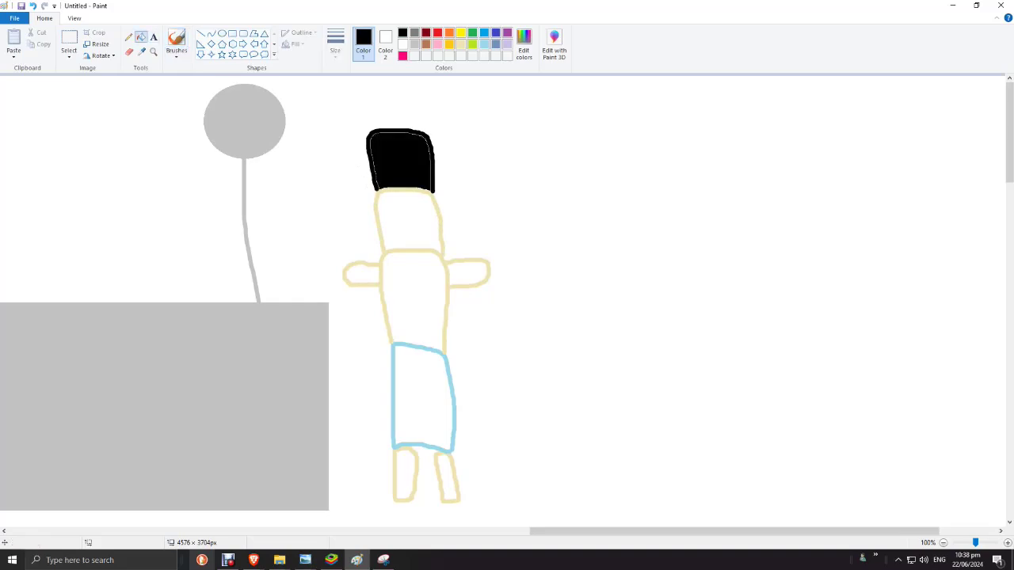
- Fill the figure's head, torso, arms and legs with light yellow and its garment with light turquoise
click(461, 44)
click(412, 224)
click(415, 290)
click(467, 274)
click(365, 275)
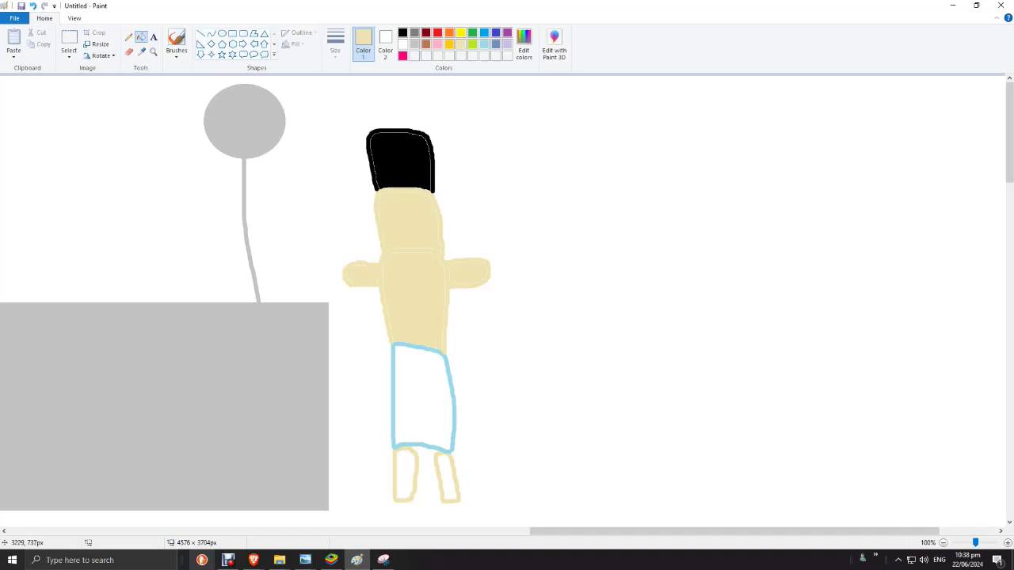
click(446, 478)
click(404, 475)
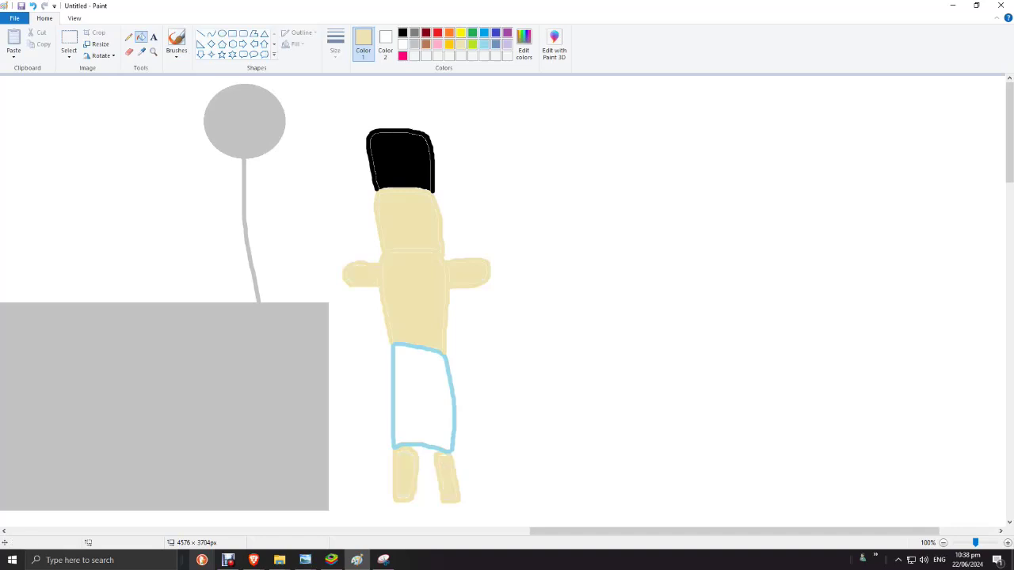
click(484, 44)
click(422, 396)
- Paint a pink spot on each side of the figure's upper torso, undoing the first attempt, and add a white mark inside each
click(176, 43)
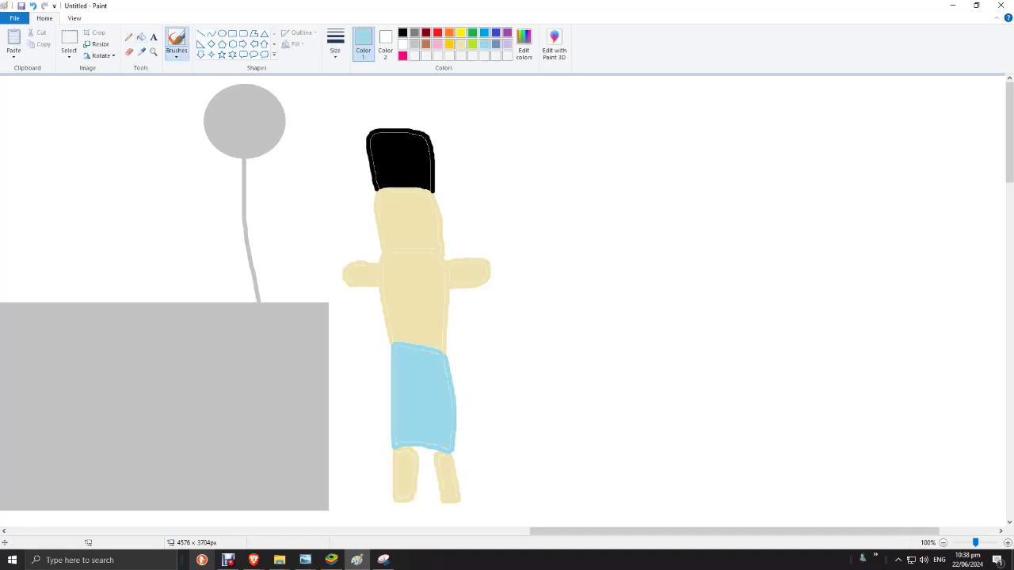
drag(387, 265, 384, 261)
click(33, 6)
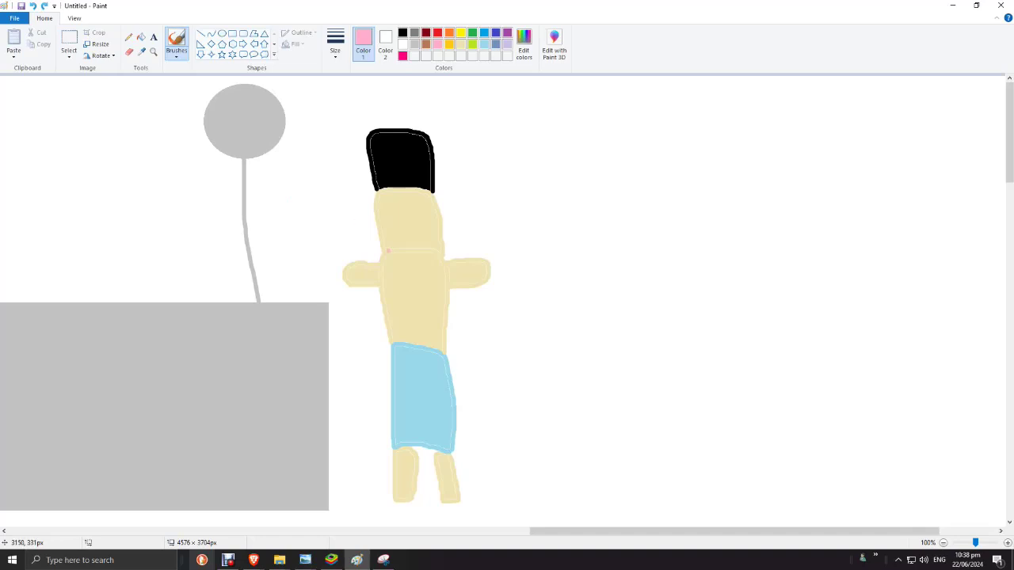
drag(387, 264, 442, 266)
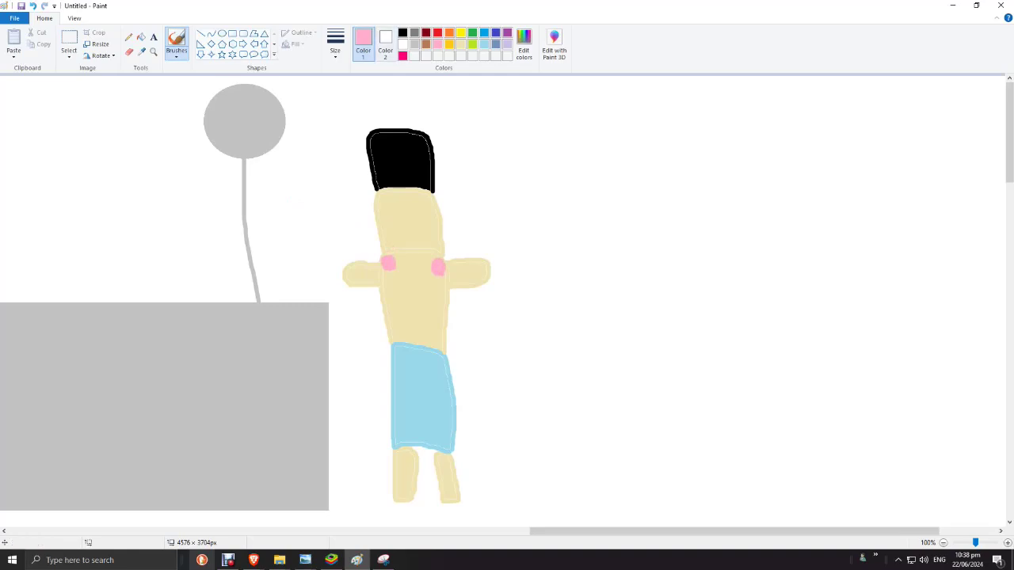
click(402, 45)
drag(439, 271, 439, 265)
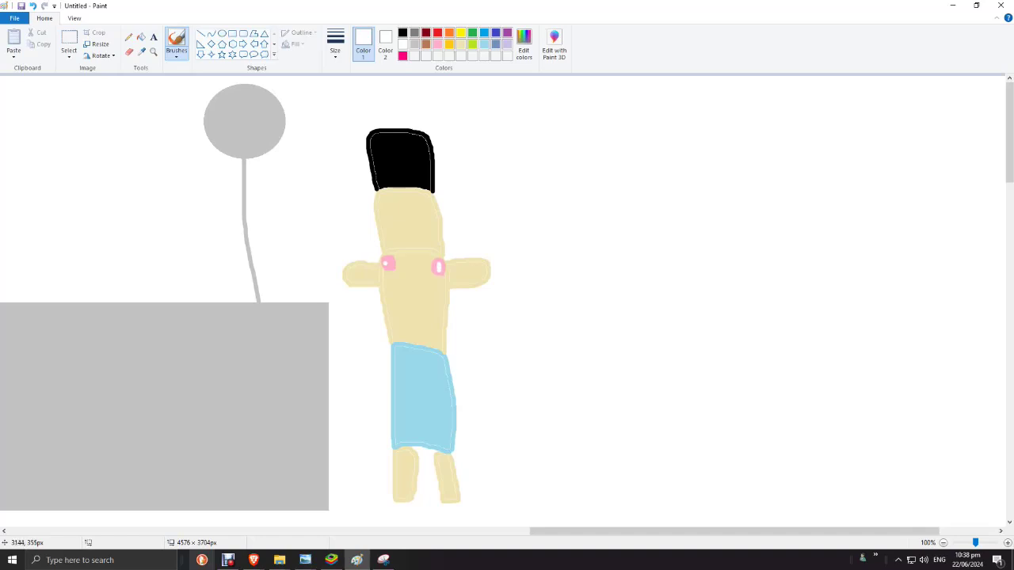
click(388, 264)
drag(387, 268, 387, 261)
- Paint a black X on the standing figure's lower torso, and two dot eyes and a smile on its face
click(402, 33)
mouse_move(428, 326)
mouse_down()
mouse_move(404, 311)
mouse_move(406, 328)
mouse_up()
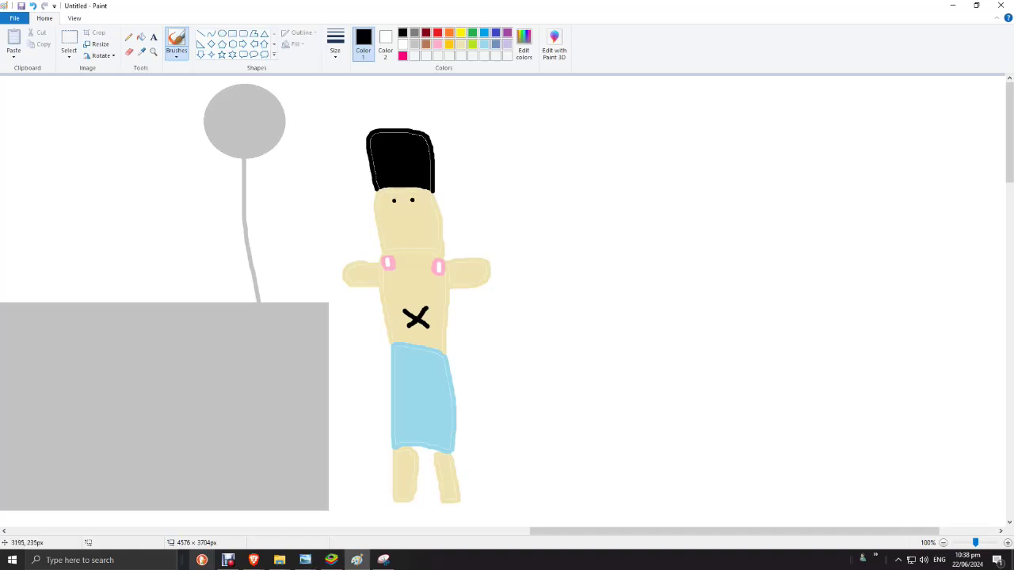
mouse_move(394, 207)
mouse_down()
mouse_move(414, 223)
mouse_move(417, 209)
mouse_up()
- Try to paint an indigo comb-like object with several prongs in the figure's hand and undo its strokes
click(495, 33)
drag(496, 278, 481, 156)
click(32, 6)
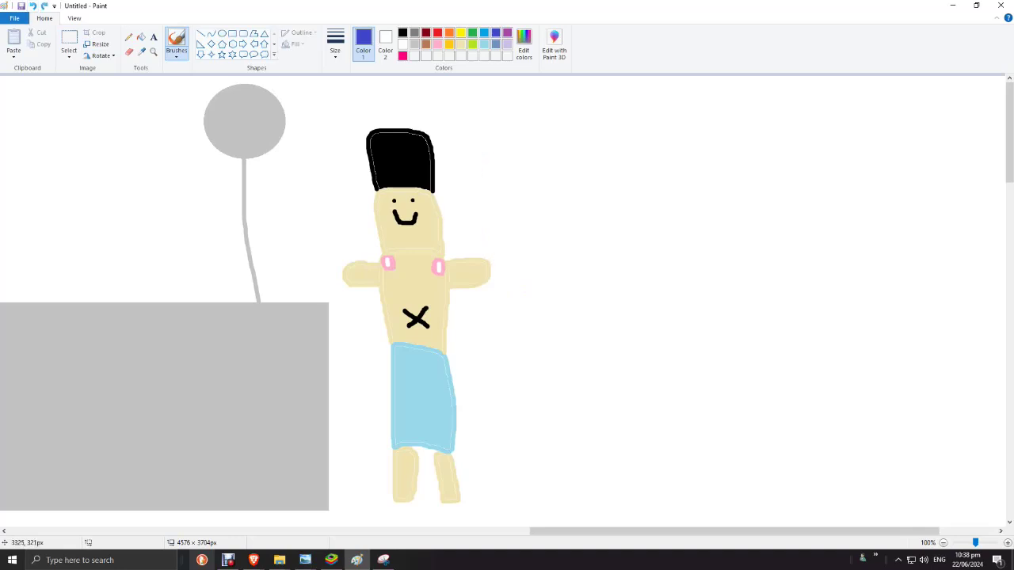
mouse_move(491, 276)
mouse_down()
mouse_move(478, 175)
mouse_move(531, 166)
mouse_up()
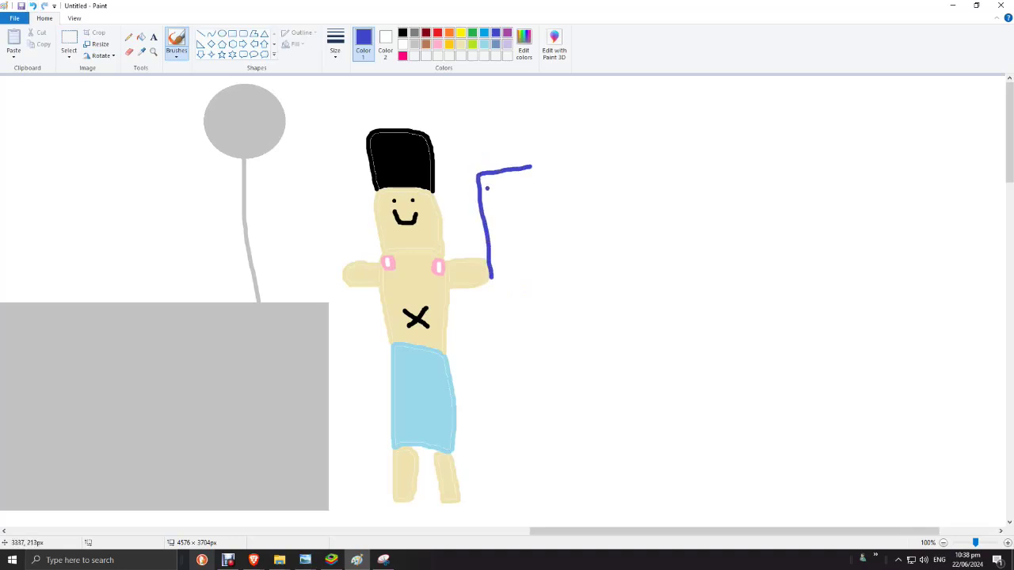
mouse_move(480, 194)
mouse_down()
mouse_move(531, 189)
mouse_move(481, 206)
mouse_move(529, 208)
mouse_move(521, 223)
mouse_move(530, 226)
mouse_move(481, 230)
mouse_move(534, 236)
mouse_up()
key(ctrl+z)
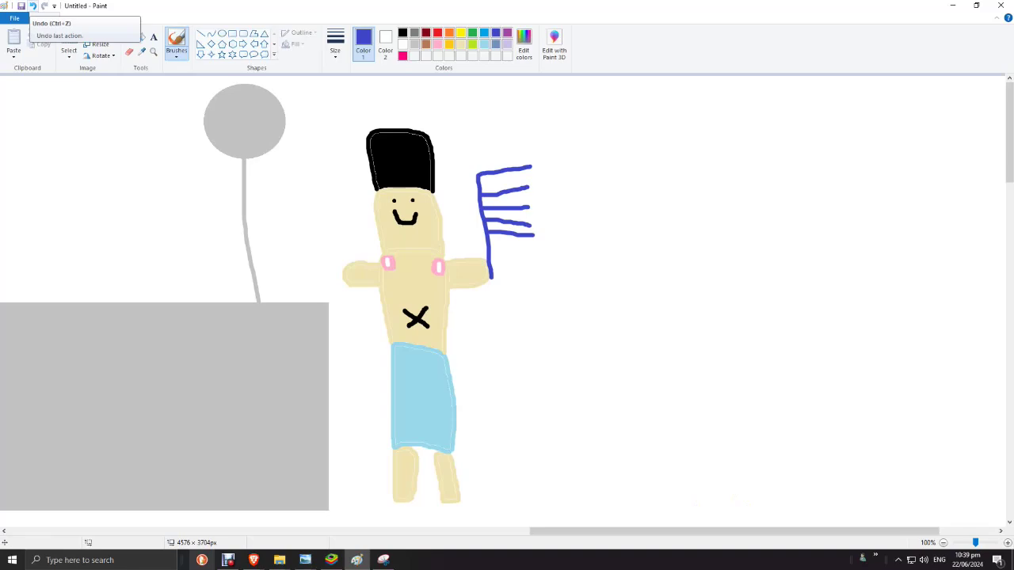
click(32, 7)
click(33, 6)
click(32, 7)
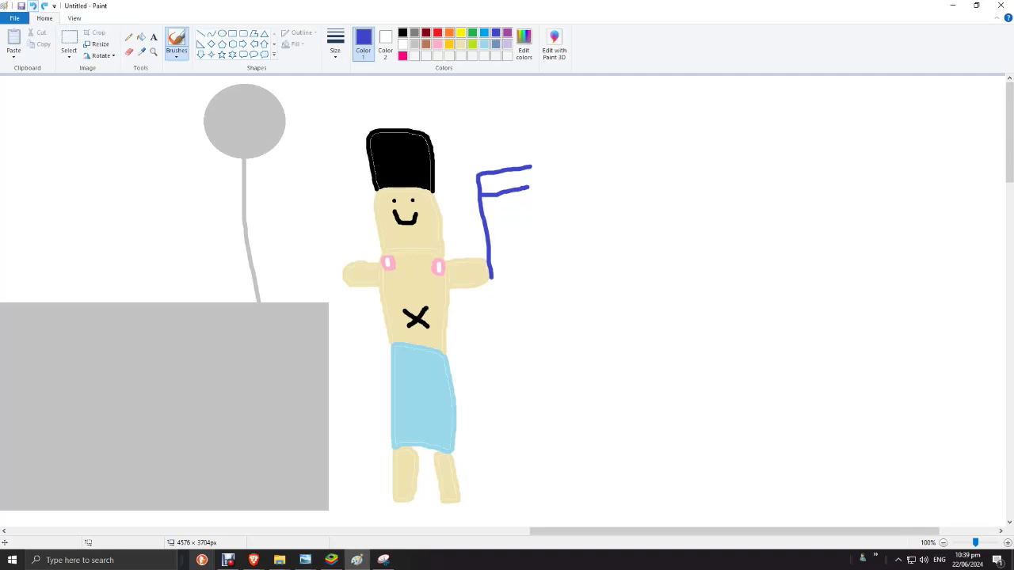
click(32, 6)
click(32, 7)
- Paint a solid purple object with a narrow handle and wide rounded head in the figure's hand, and undo it
click(508, 33)
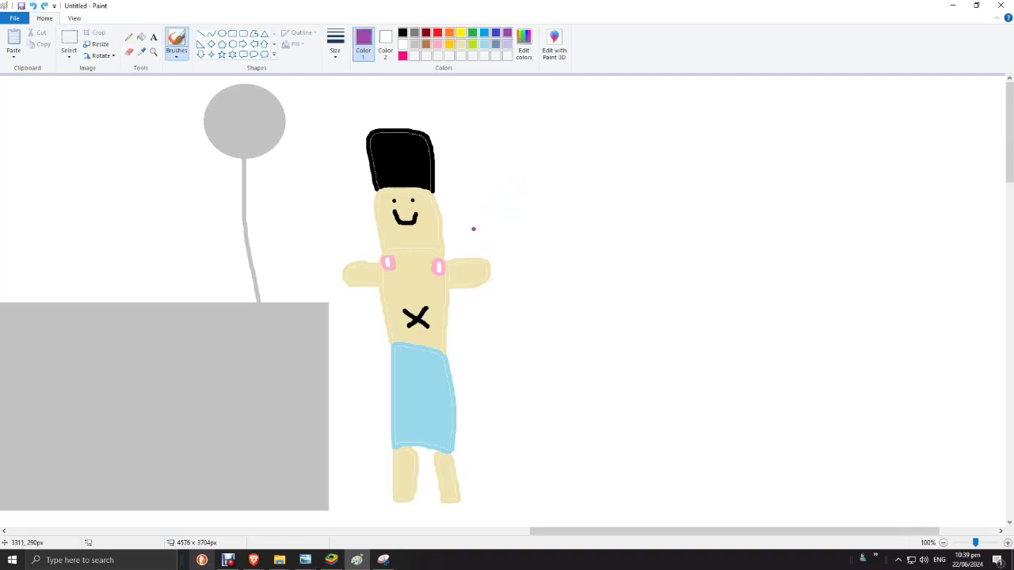
mouse_move(496, 275)
mouse_down()
mouse_move(490, 220)
mouse_move(493, 245)
mouse_move(539, 200)
mouse_move(499, 165)
mouse_move(480, 195)
mouse_move(481, 219)
mouse_move(515, 206)
mouse_move(493, 208)
mouse_move(519, 213)
mouse_move(508, 169)
mouse_move(514, 199)
mouse_move(521, 169)
mouse_move(528, 190)
mouse_move(504, 175)
mouse_move(523, 207)
mouse_up()
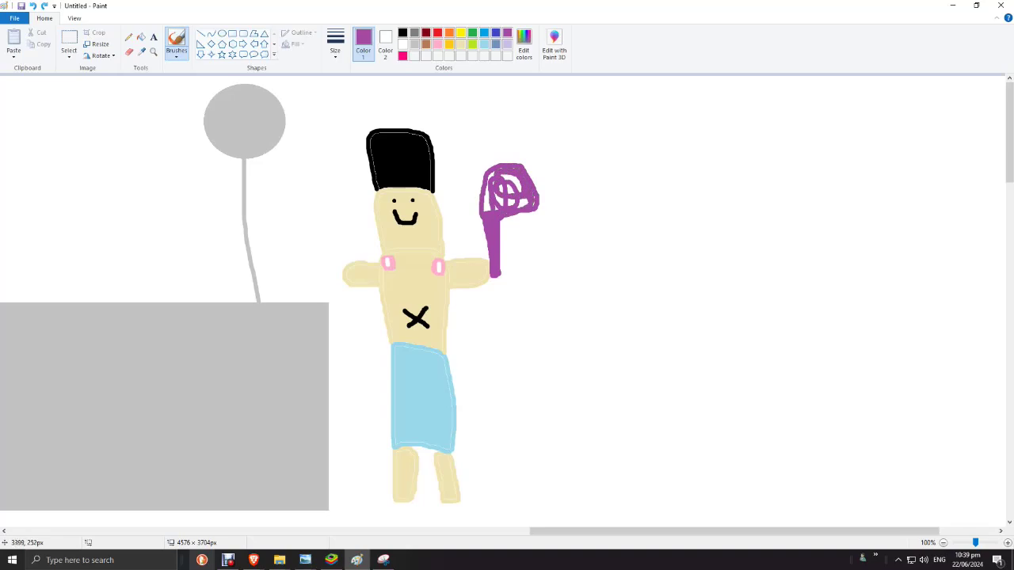
mouse_move(493, 176)
mouse_down()
mouse_move(487, 203)
mouse_move(488, 181)
mouse_move(532, 173)
mouse_move(539, 209)
mouse_up()
mouse_move(508, 169)
mouse_down()
mouse_move(532, 172)
mouse_move(538, 207)
mouse_move(499, 187)
mouse_move(499, 197)
mouse_move(515, 180)
mouse_move(503, 175)
mouse_move(519, 202)
mouse_move(548, 209)
mouse_move(553, 176)
mouse_move(533, 168)
mouse_up()
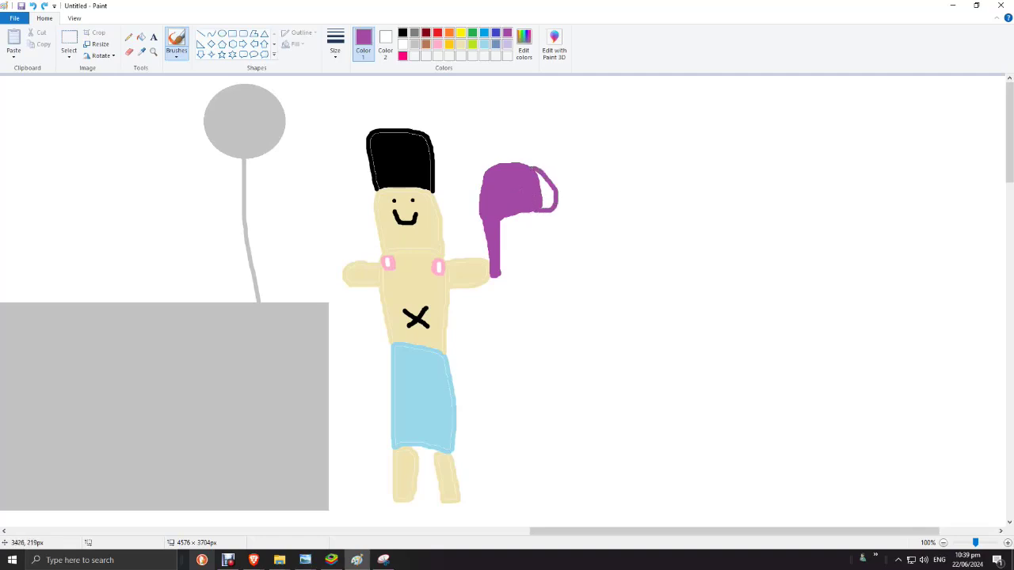
mouse_move(551, 201)
mouse_down()
mouse_move(539, 175)
mouse_move(553, 202)
mouse_up()
mouse_move(545, 198)
mouse_down()
mouse_move(542, 179)
mouse_move(545, 187)
mouse_up()
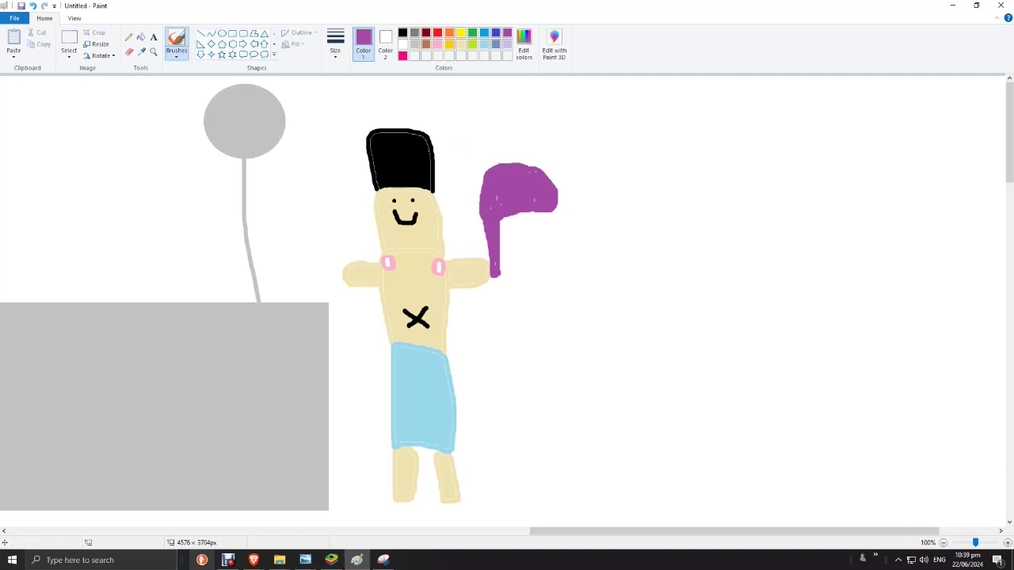
click(33, 7)
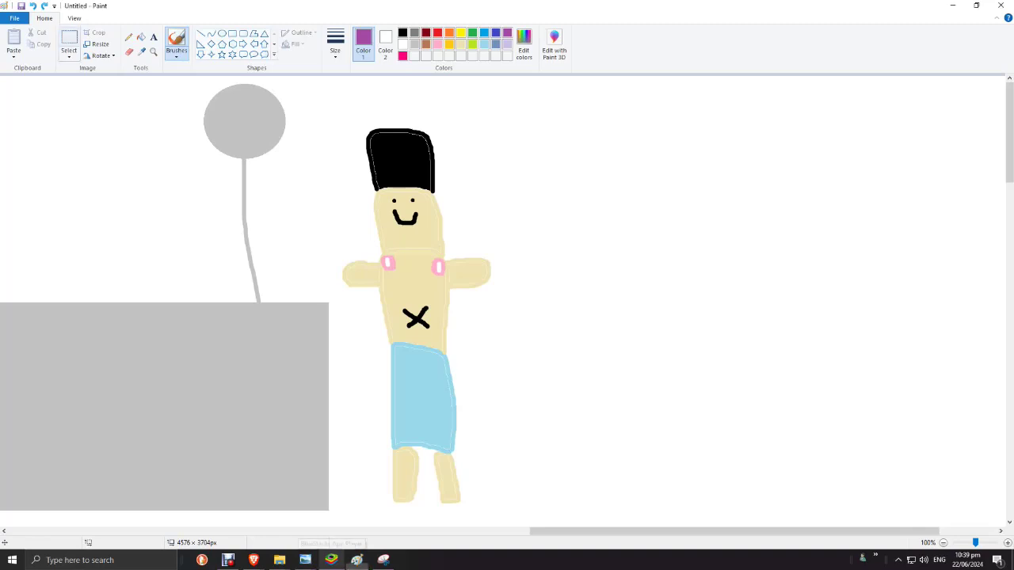
- Select the whole standing figure beside the tub with a rectangular selection and delete it
click(69, 38)
mouse_move(584, 516)
mouse_down()
mouse_move(378, 126)
mouse_move(333, 77)
mouse_up()
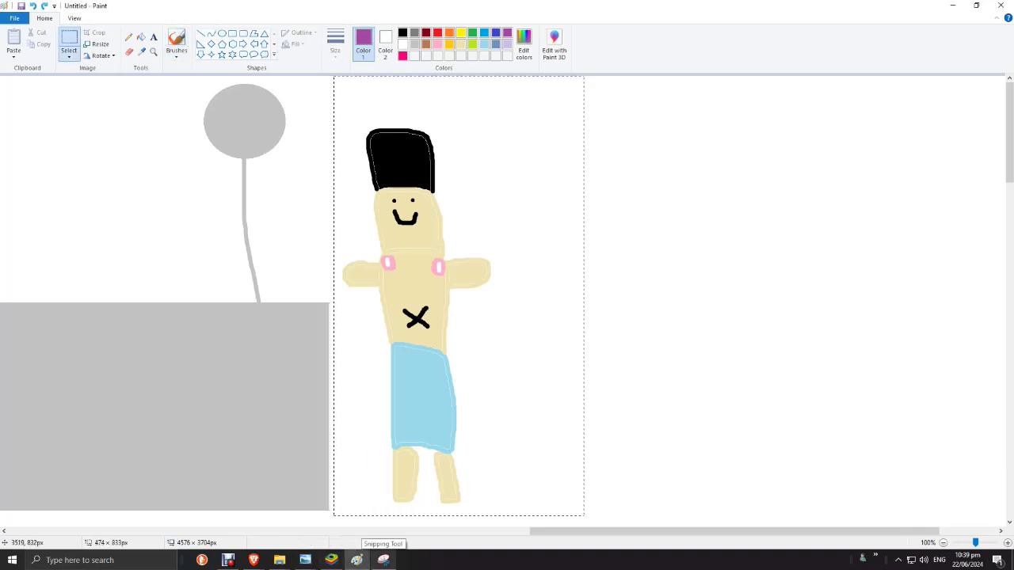
click(69, 55)
click(86, 140)
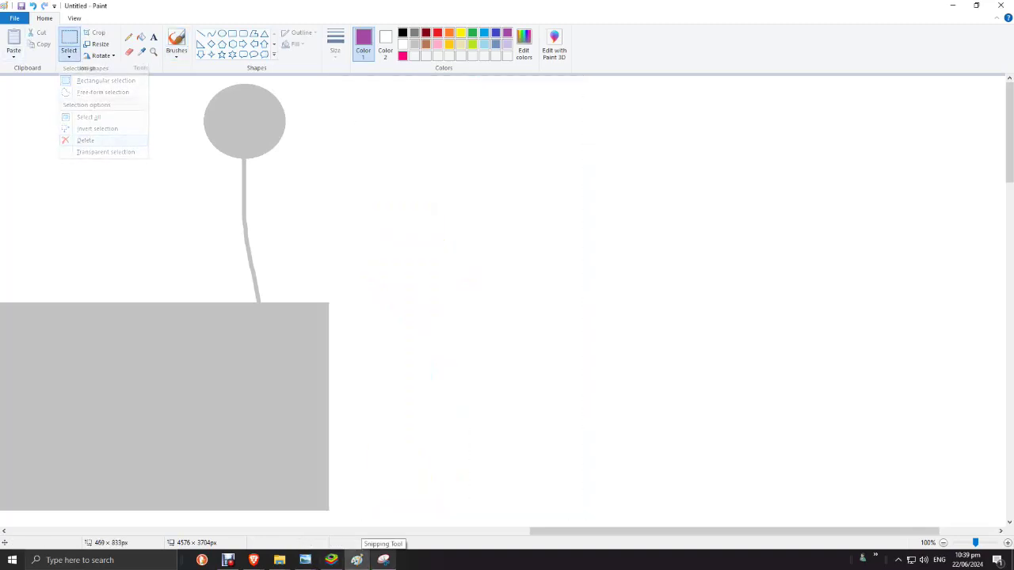
- Draw an upright indigo rectangle about 555 × 760 px in the empty area beyond the tub and fill it indigo
click(618, 475)
drag(673, 532, 732, 531)
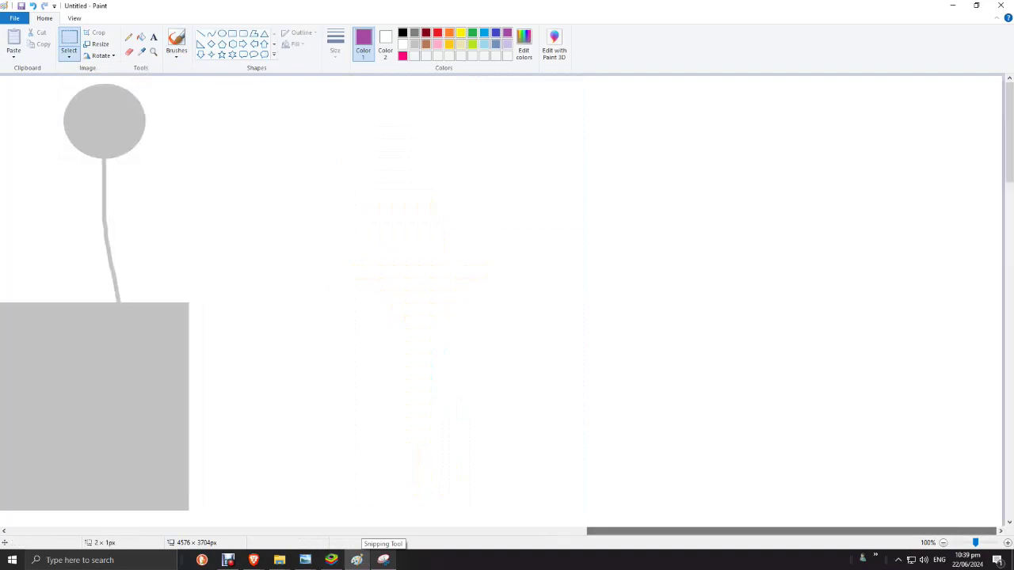
click(232, 33)
click(496, 33)
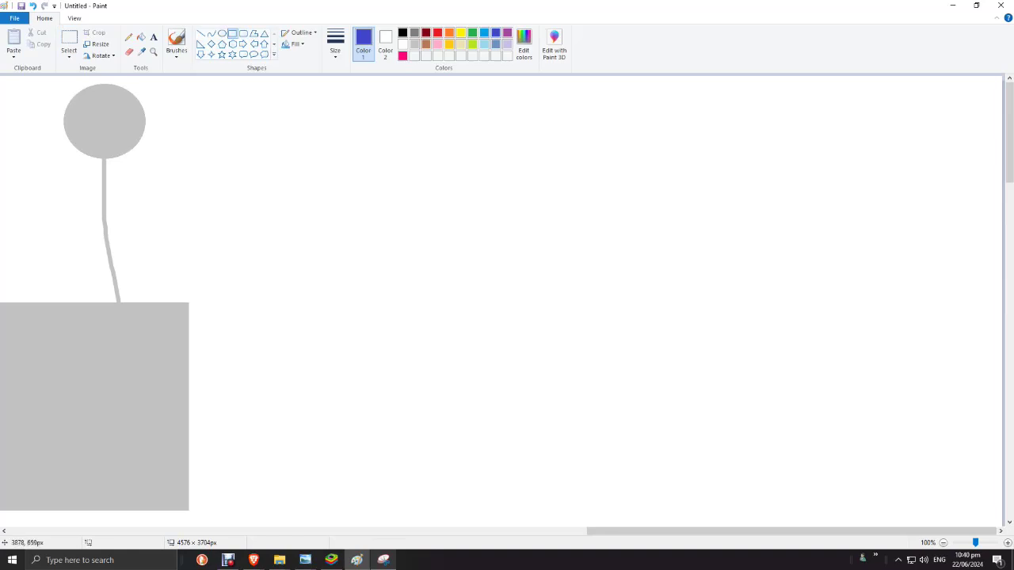
mouse_move(691, 501)
mouse_down()
mouse_move(376, 185)
mouse_move(386, 101)
mouse_up()
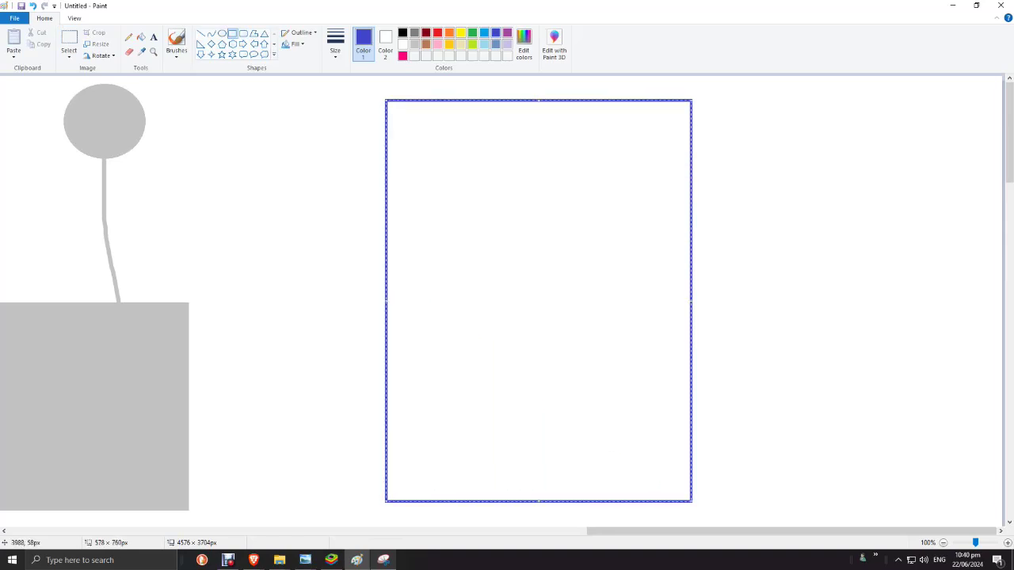
mouse_move(692, 101)
mouse_down()
mouse_move(676, 108)
mouse_move(692, 109)
mouse_up()
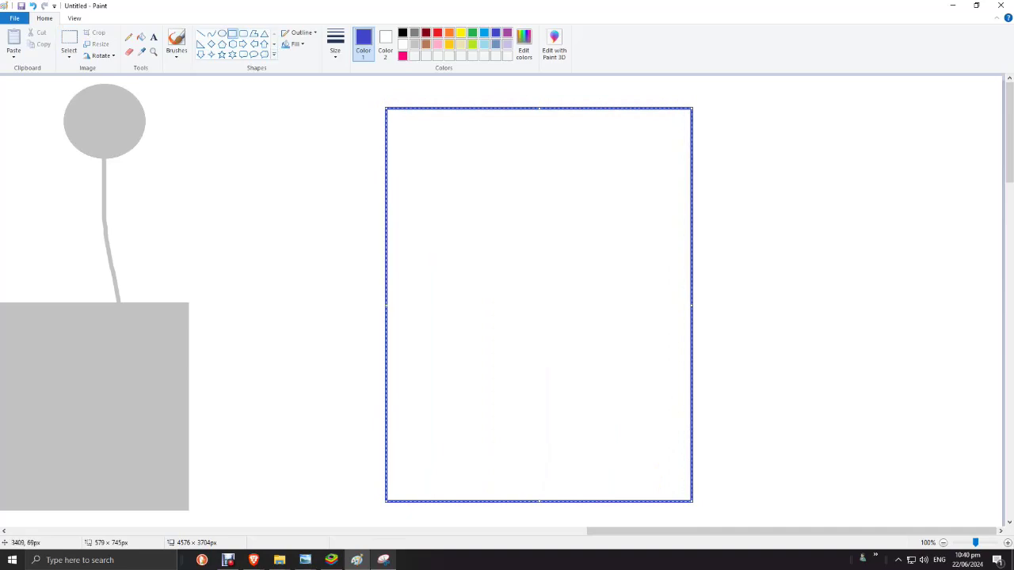
drag(386, 109, 397, 100)
click(141, 37)
click(459, 133)
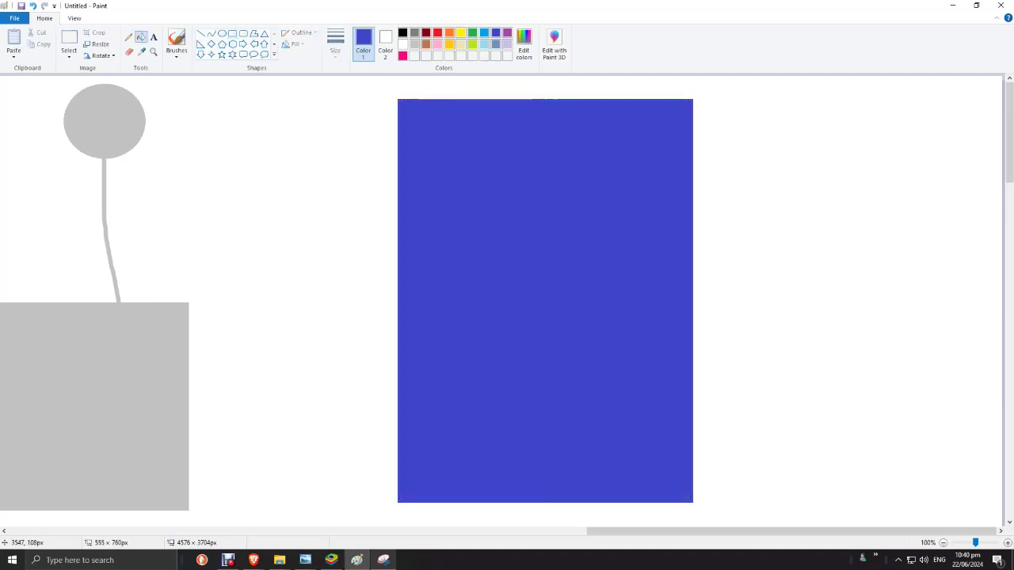
- Draw a white rectangle about 494 × 375 px in the upper part of the indigo block and fill it white
click(232, 33)
click(403, 44)
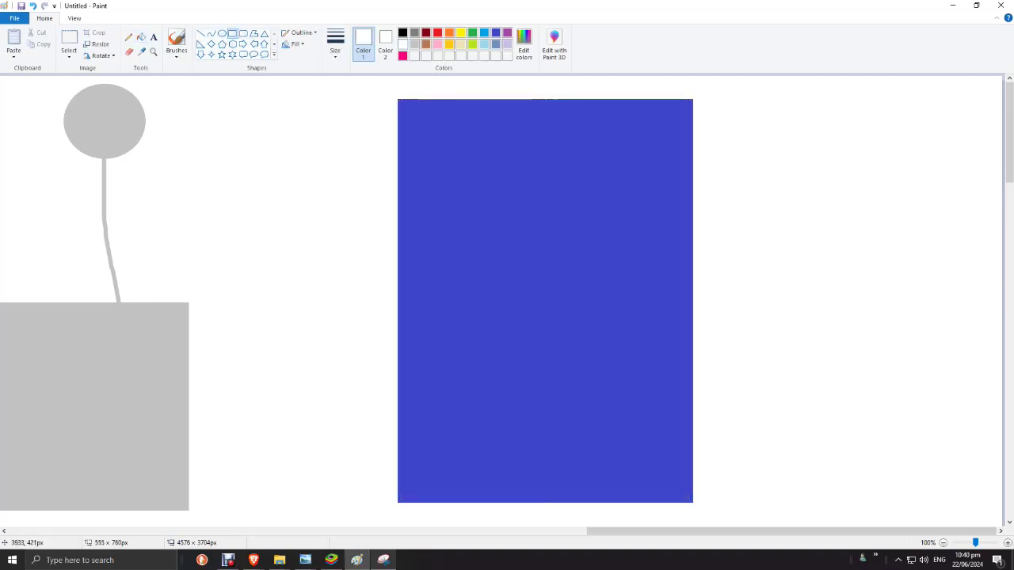
drag(677, 306, 416, 108)
click(141, 36)
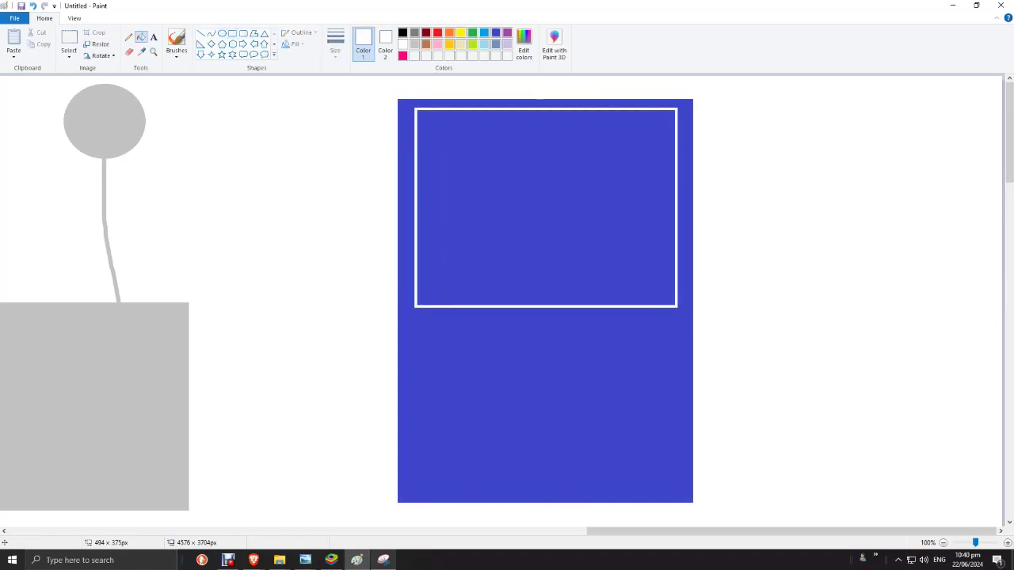
click(475, 206)
- Brush two small light yellow foot outlines low in the white panel and a light turquoise outline of legs, torso and short sleeves above them
click(176, 39)
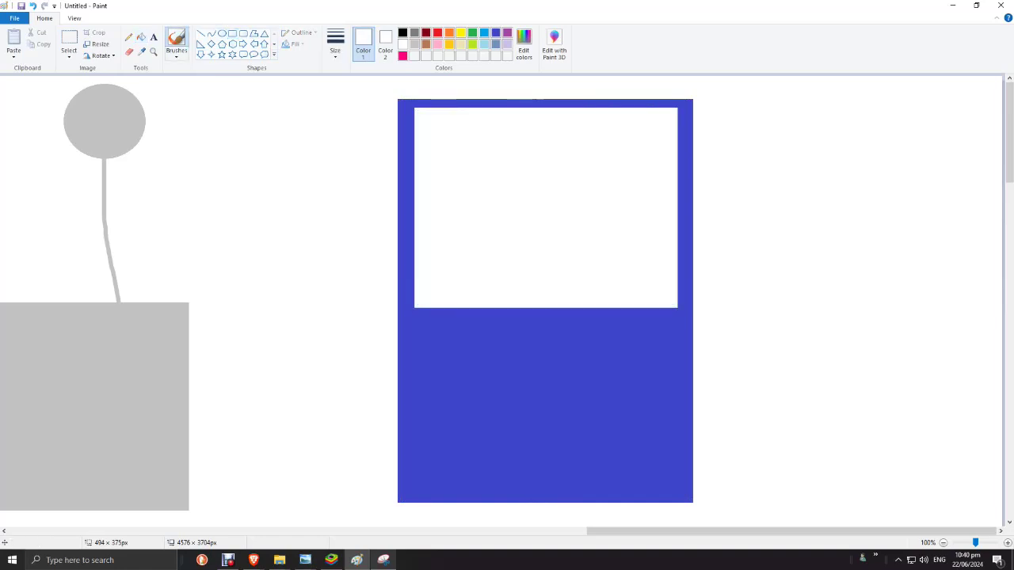
click(461, 44)
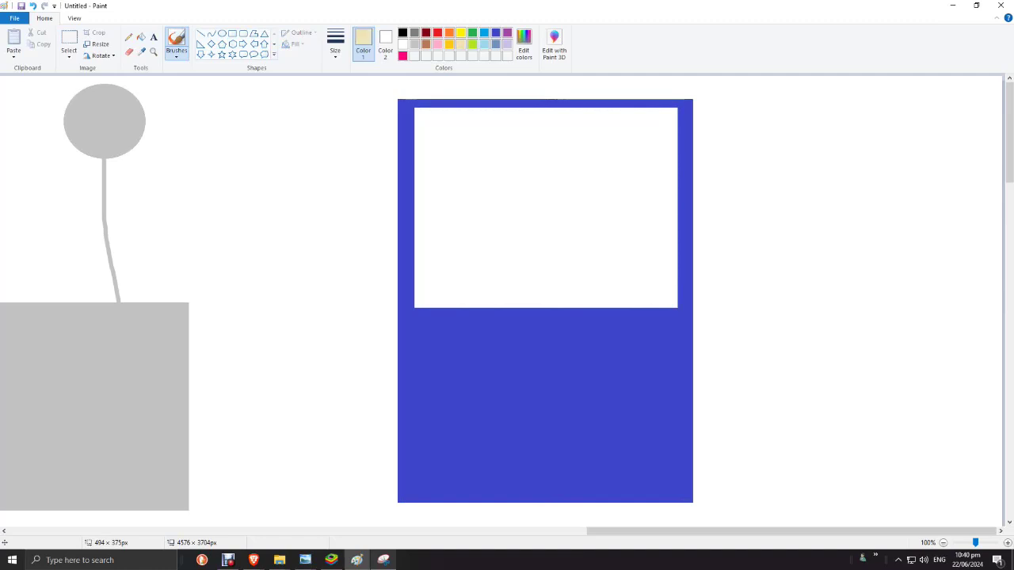
mouse_move(517, 298)
mouse_down()
mouse_move(526, 285)
mouse_move(541, 295)
mouse_move(556, 282)
mouse_move(555, 295)
mouse_up()
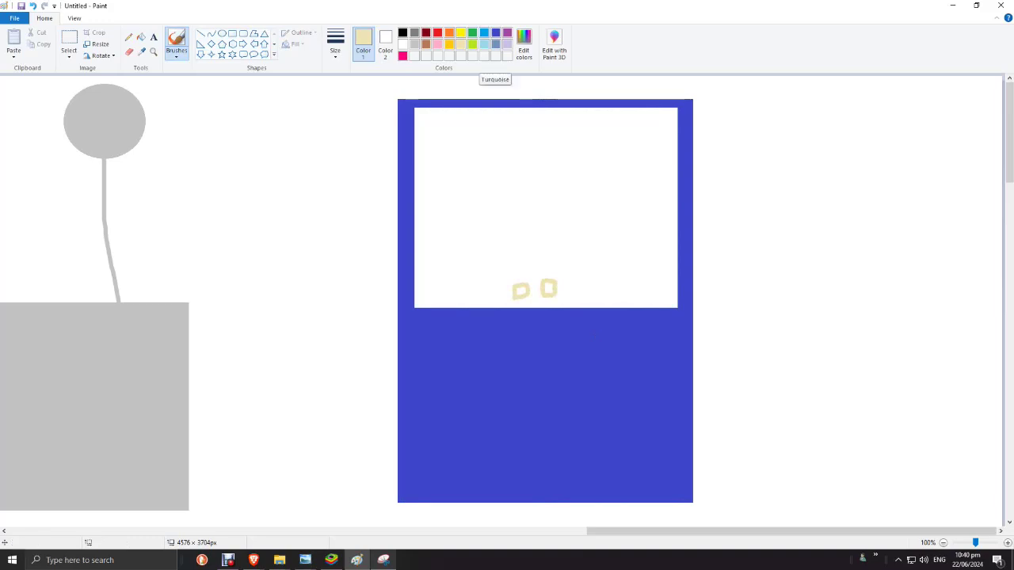
click(484, 44)
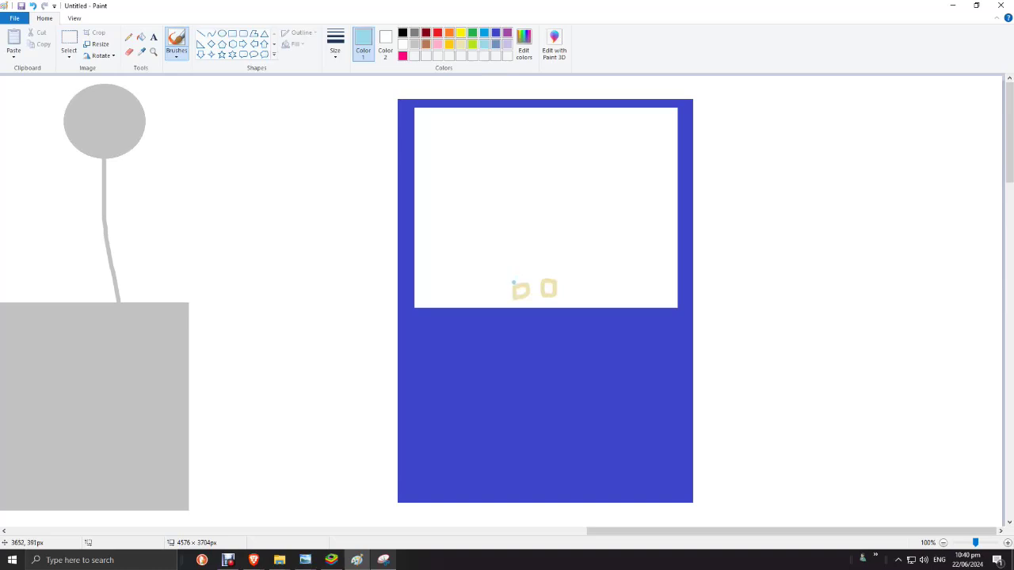
mouse_move(513, 283)
mouse_down()
mouse_move(518, 252)
mouse_move(529, 281)
mouse_move(542, 279)
mouse_move(542, 252)
mouse_move(561, 262)
mouse_move(558, 278)
mouse_move(544, 279)
mouse_move(554, 268)
mouse_move(542, 252)
mouse_move(514, 252)
mouse_move(514, 202)
mouse_move(538, 197)
mouse_move(561, 212)
mouse_move(560, 256)
mouse_up()
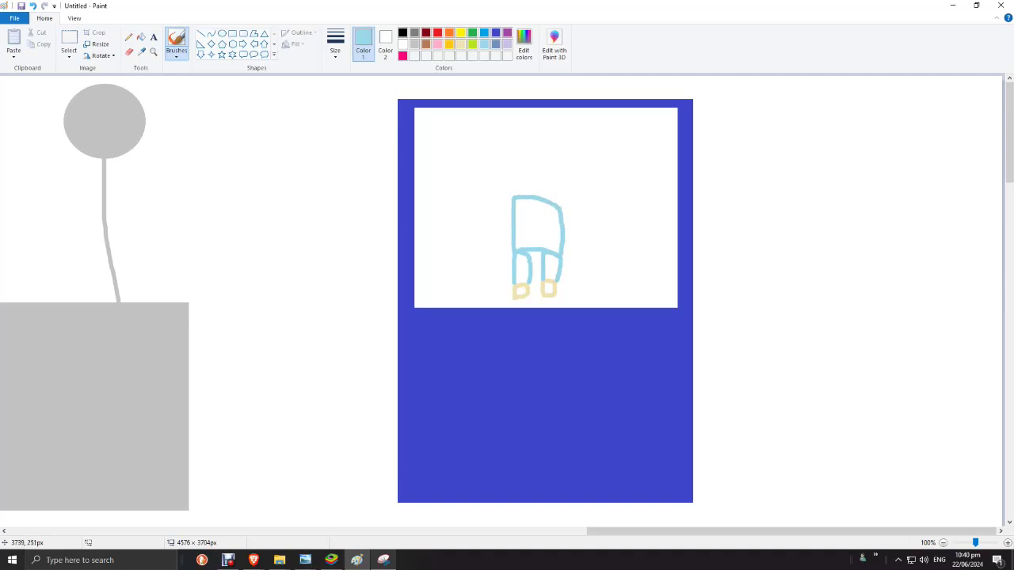
mouse_move(559, 203)
mouse_down()
mouse_move(572, 219)
mouse_move(493, 212)
mouse_move(513, 198)
mouse_up()
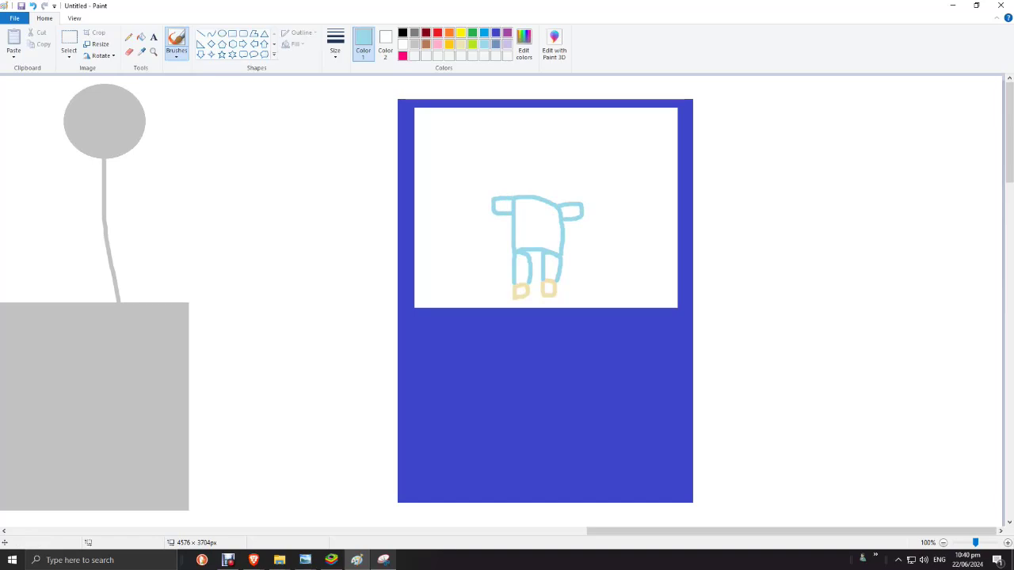
- Outline the figure's two outstretched hands and rounded head in light yellow, redoing the head outline once
click(461, 45)
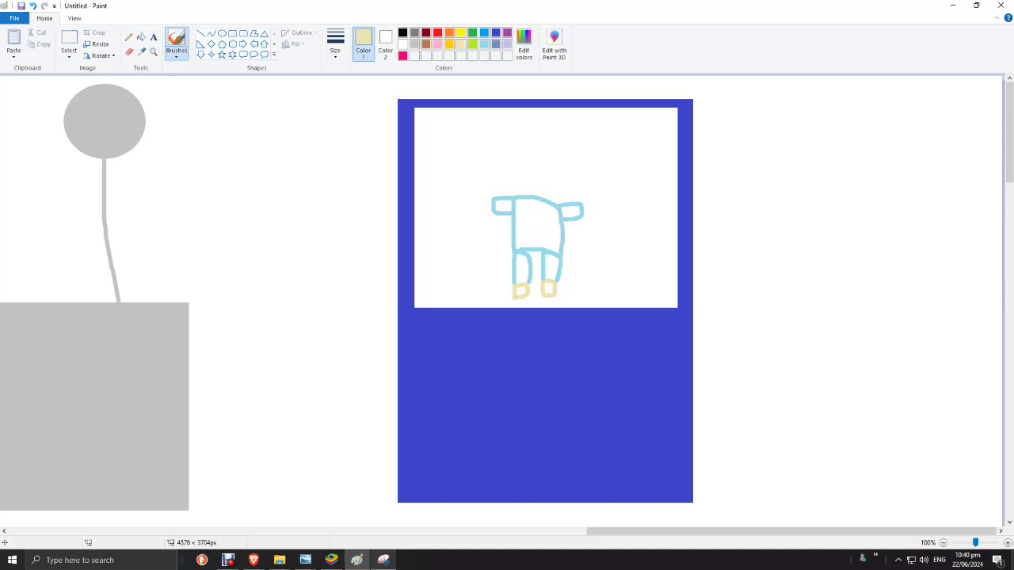
mouse_move(586, 203)
mouse_down()
mouse_move(607, 204)
mouse_move(585, 216)
mouse_up()
mouse_move(491, 213)
mouse_down()
mouse_move(473, 197)
mouse_move(518, 195)
mouse_move(516, 166)
mouse_move(554, 171)
mouse_move(559, 200)
mouse_up()
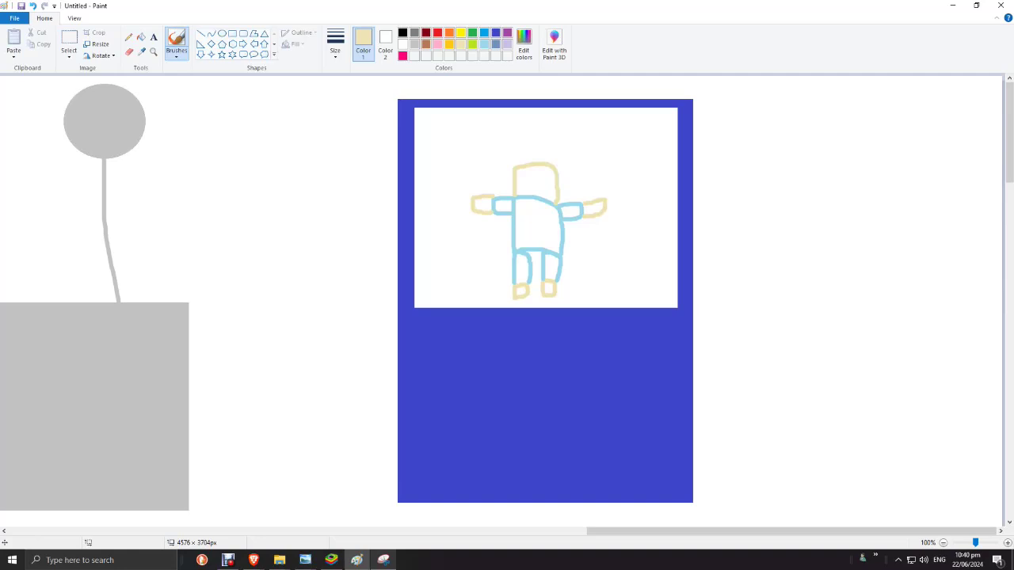
key(ctrl+z)
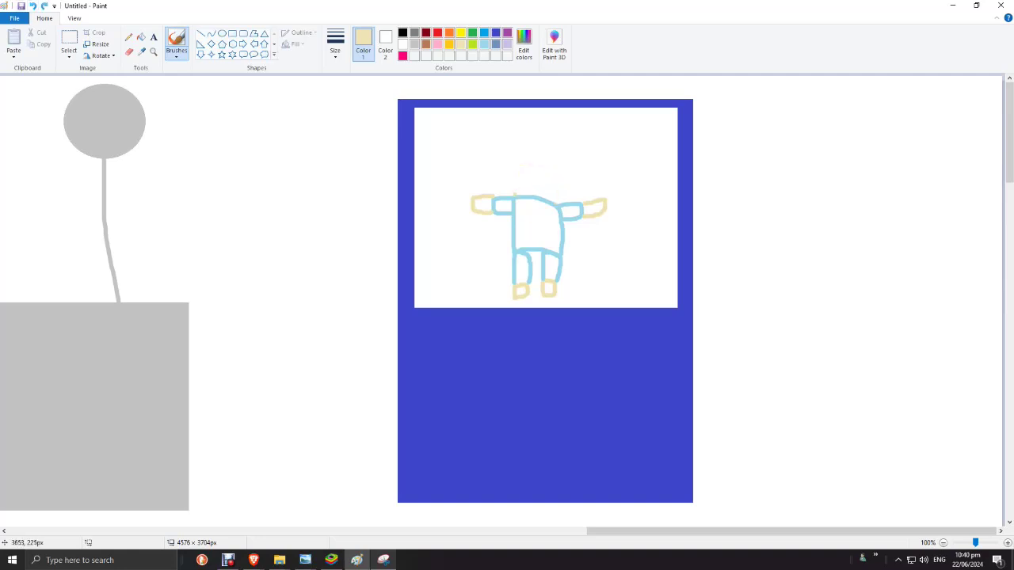
mouse_move(515, 196)
mouse_down()
mouse_move(514, 164)
mouse_move(546, 163)
mouse_move(562, 200)
mouse_up()
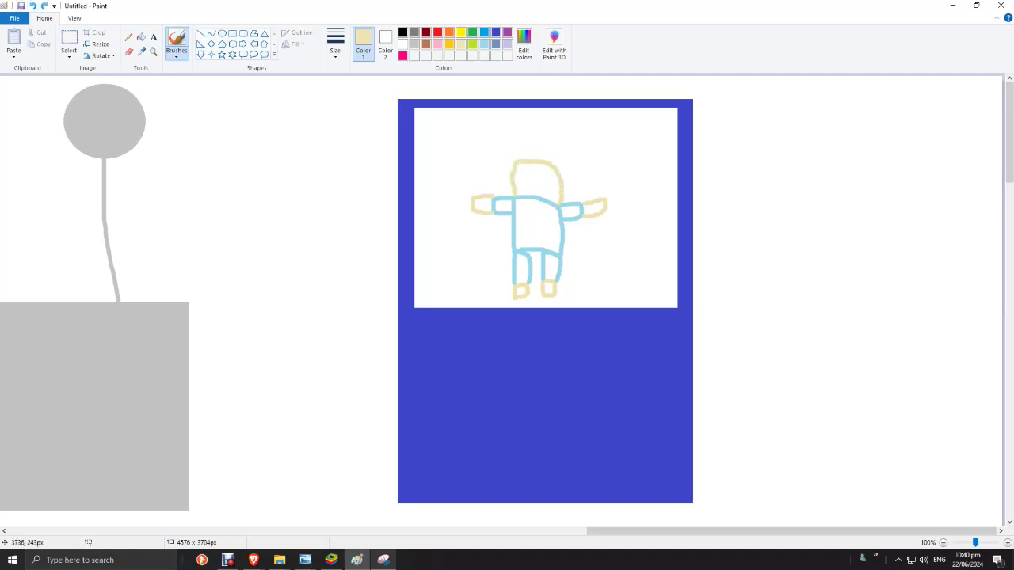
- Brush a tall black block of hair on top of the figure's head and fill it black
click(402, 32)
mouse_move(516, 158)
mouse_down()
mouse_move(519, 125)
mouse_move(562, 146)
mouse_move(562, 170)
mouse_up()
click(141, 36)
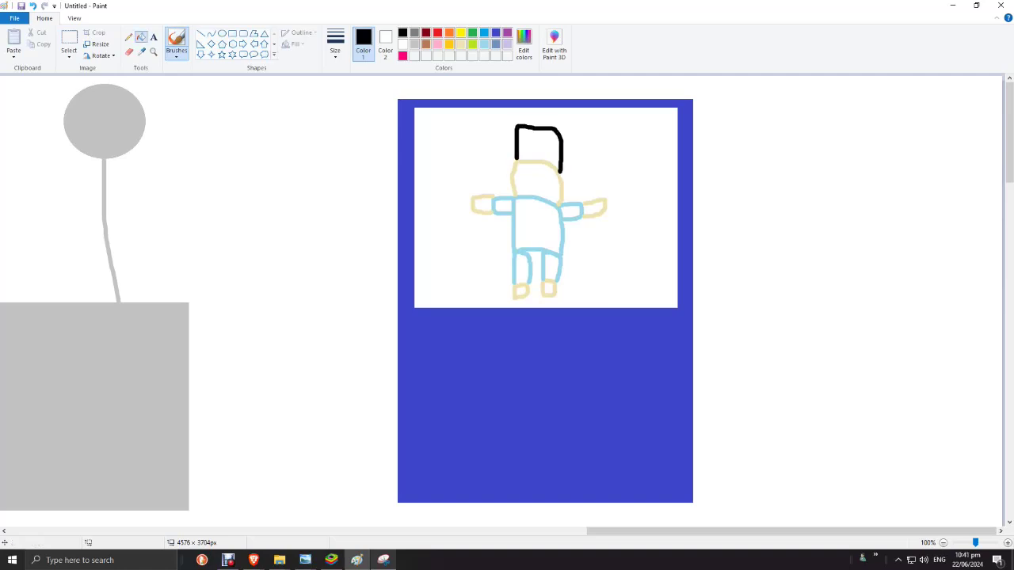
click(539, 148)
- Fill the figure's face, both hands and both feet with light yellow
click(462, 44)
click(538, 183)
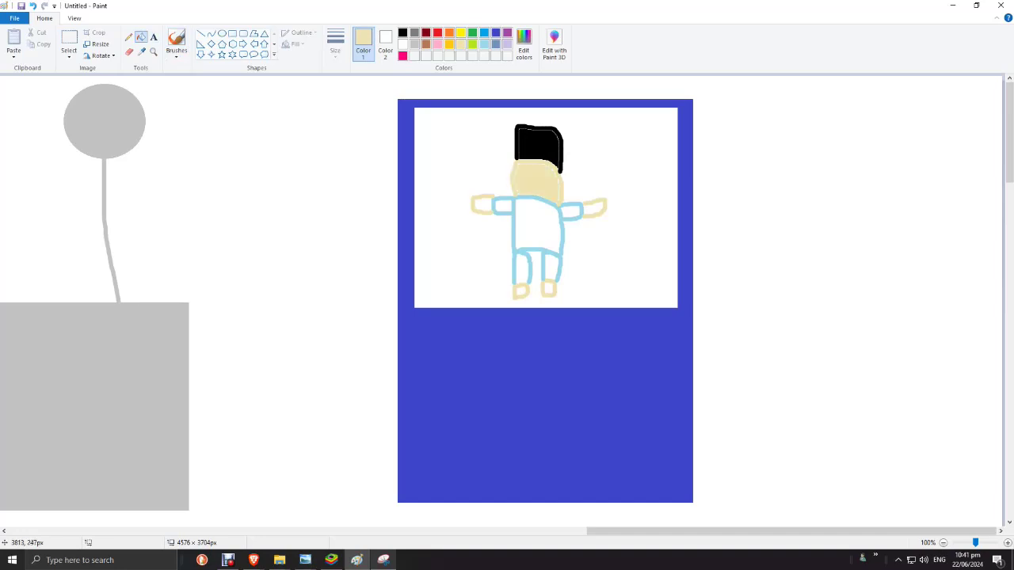
click(594, 208)
click(481, 204)
click(548, 289)
click(521, 291)
- Fill the figure's sleeves, torso and both legs with light turquoise
click(484, 44)
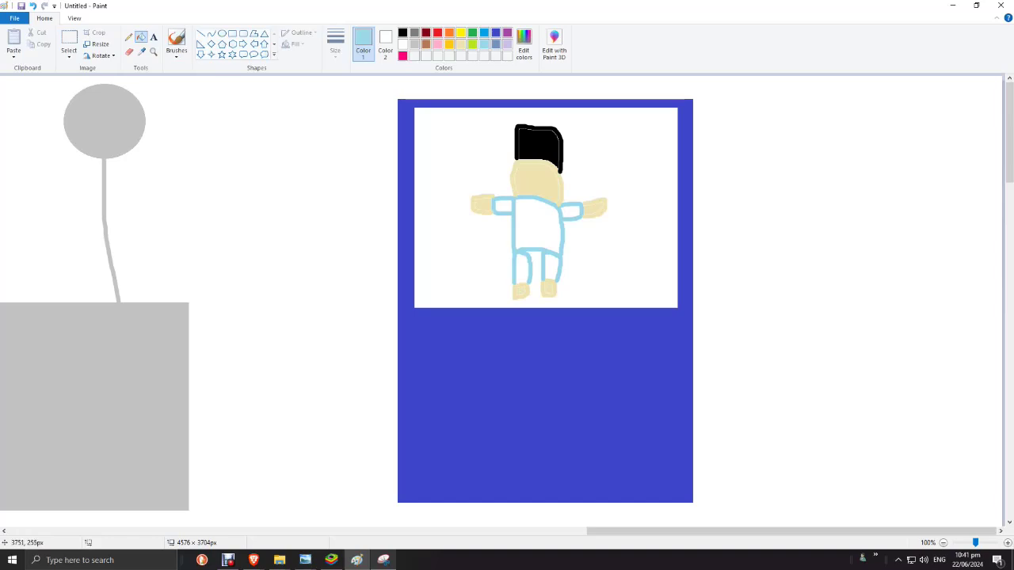
click(571, 211)
click(538, 230)
click(503, 206)
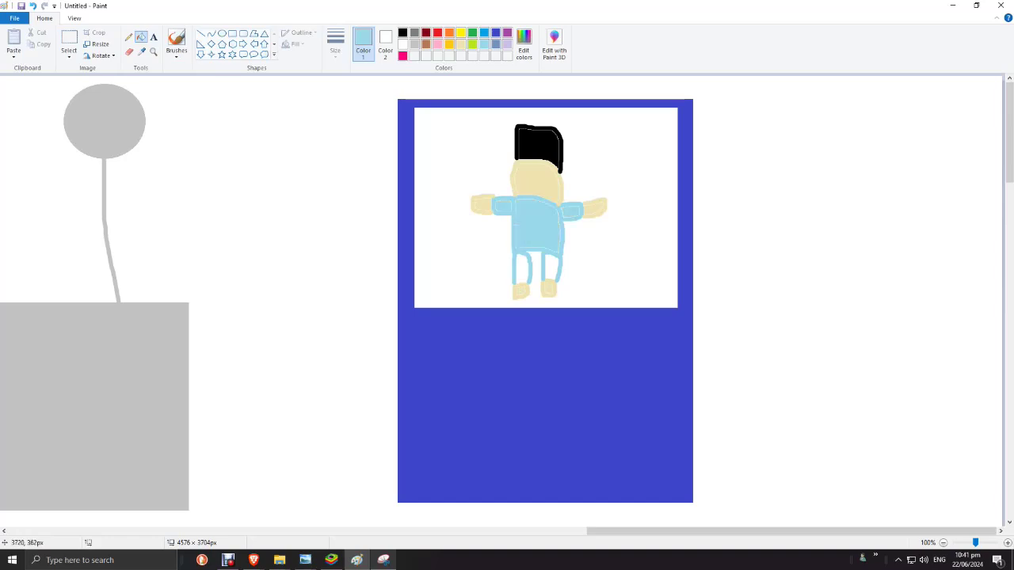
click(552, 268)
click(522, 269)
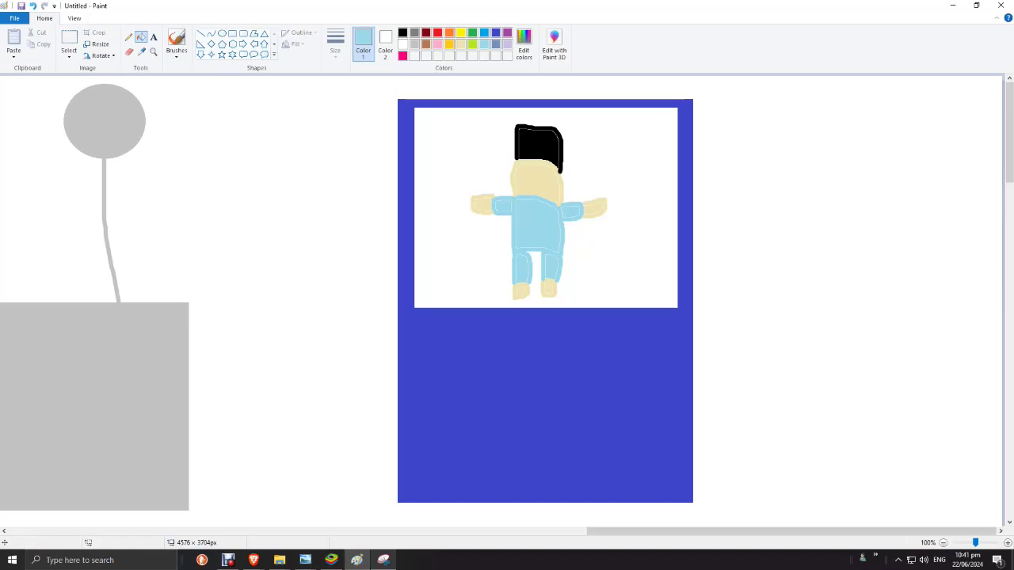
- Paint two small black eyes and a curved smiling mouth on the figure's face with the brush
click(177, 38)
click(403, 33)
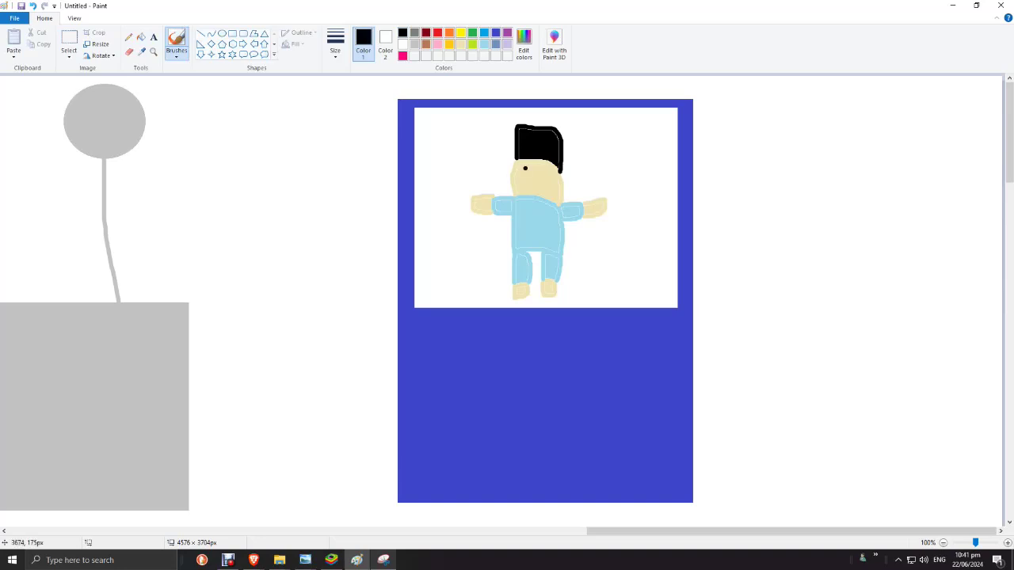
mouse_move(525, 168)
mouse_down()
mouse_move(545, 168)
mouse_move(546, 186)
mouse_move(548, 175)
mouse_up()
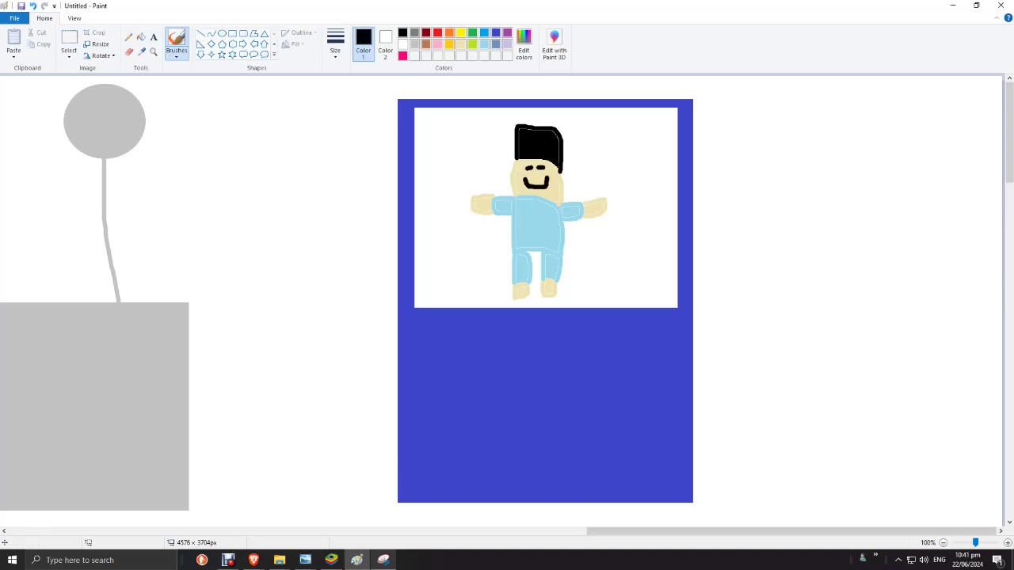